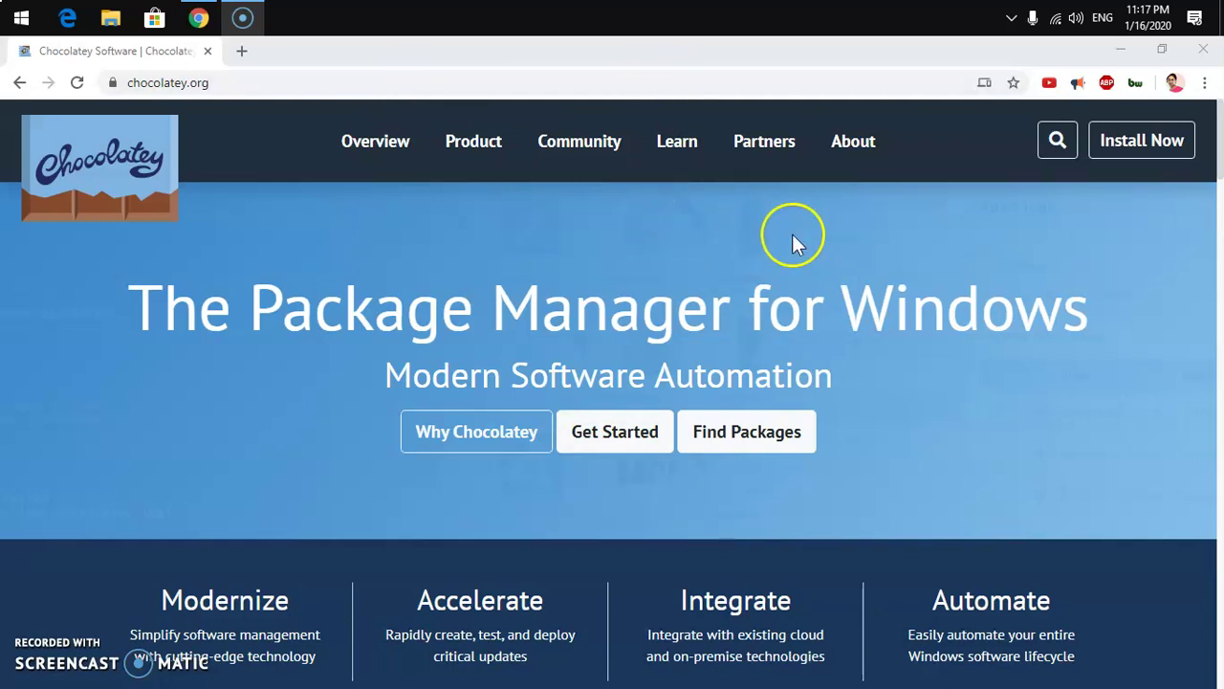
- Go from the chocolatey.org home page to the Installing Chocolatey page at chocolatey.org/install
left_click_drag(131, 314, 1090, 328)
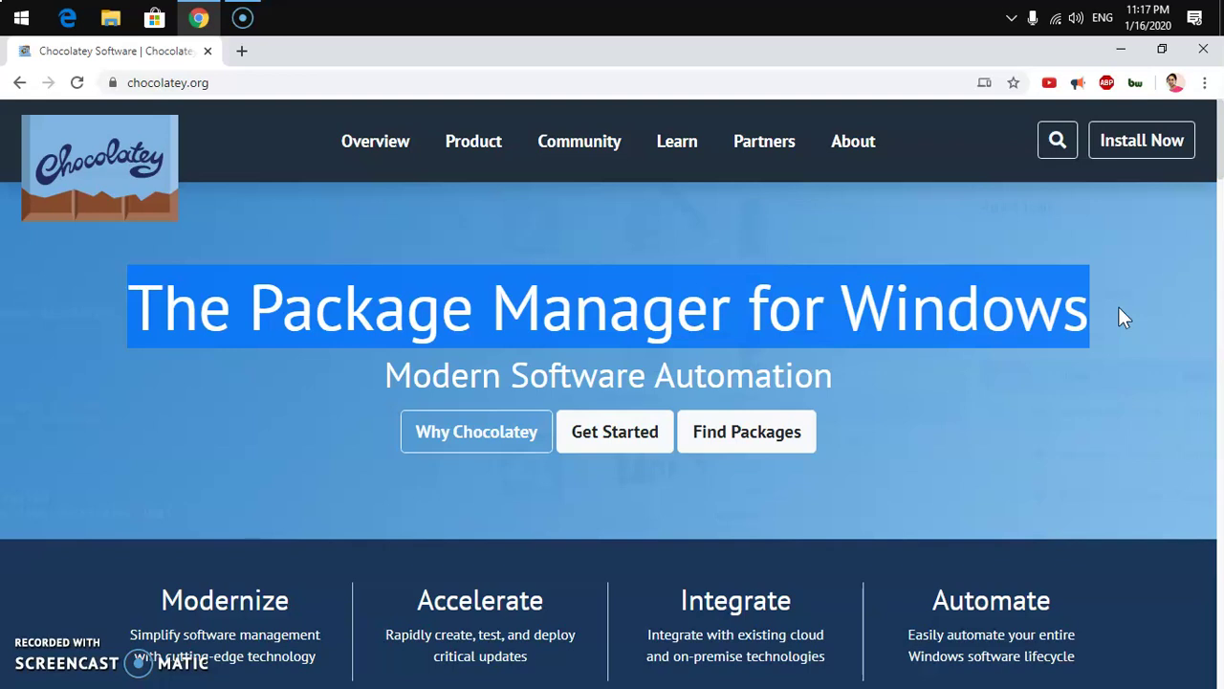
left_click(705, 267)
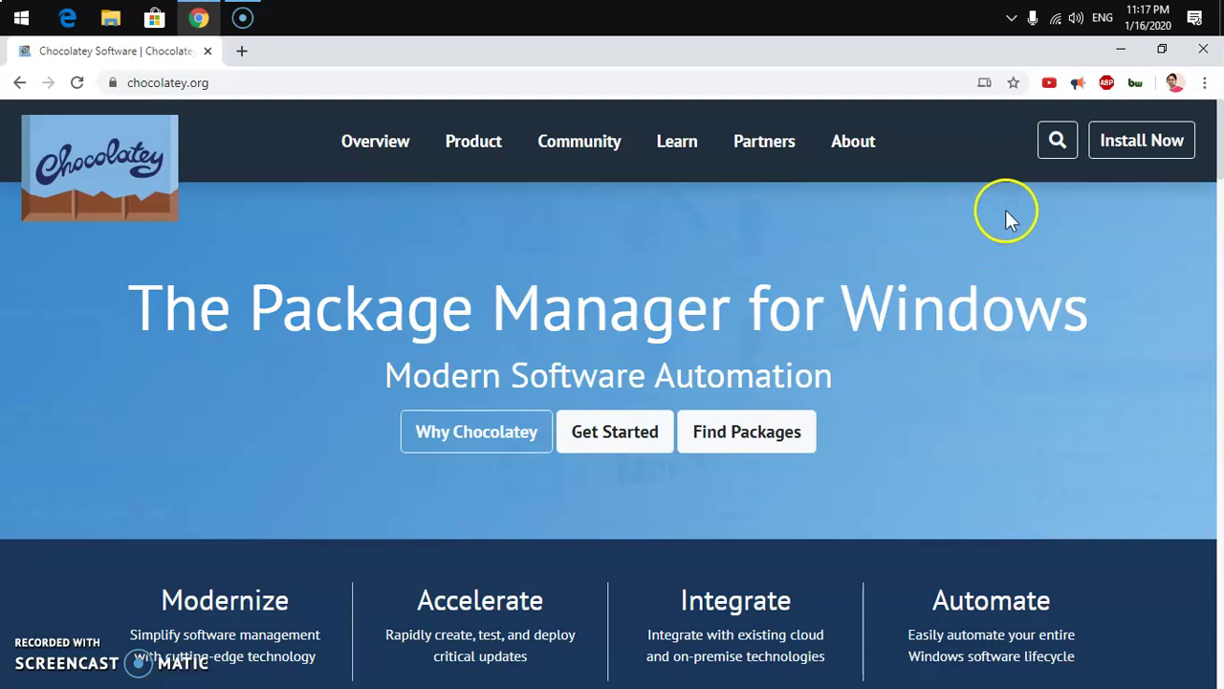
left_click(1139, 153)
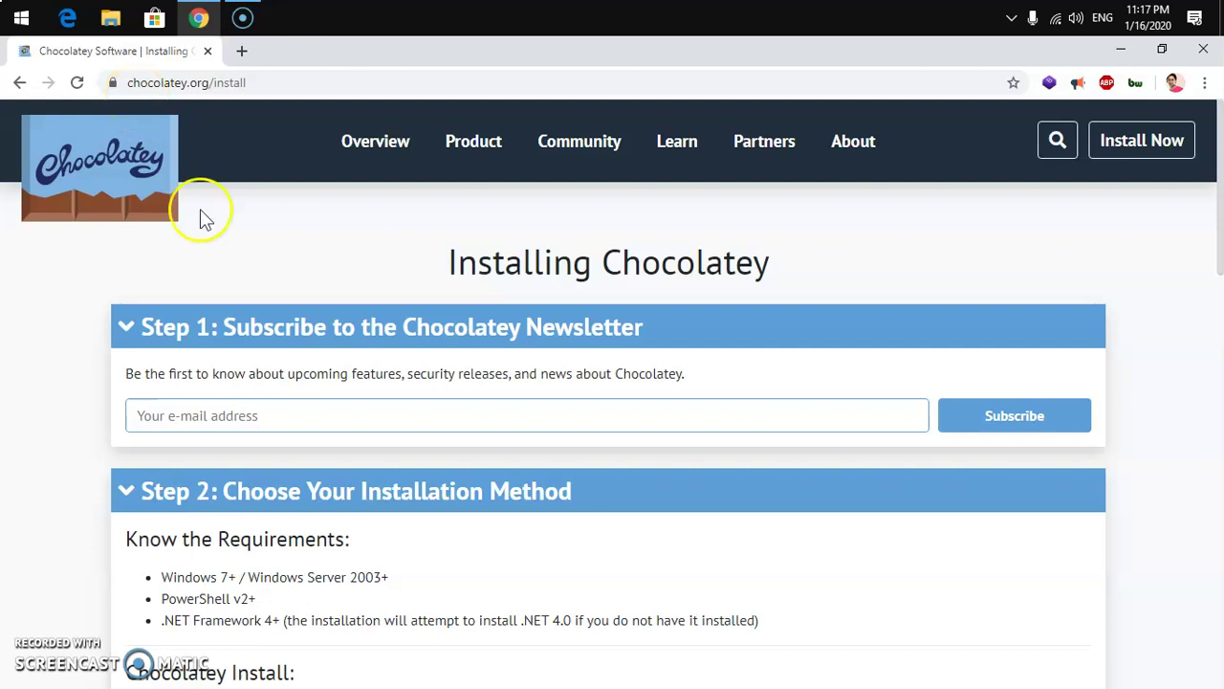
- Collapse the newsletter step and highlight the .NET Framework and Windows 7+ requirements
scroll(510, 411, "down", 2)
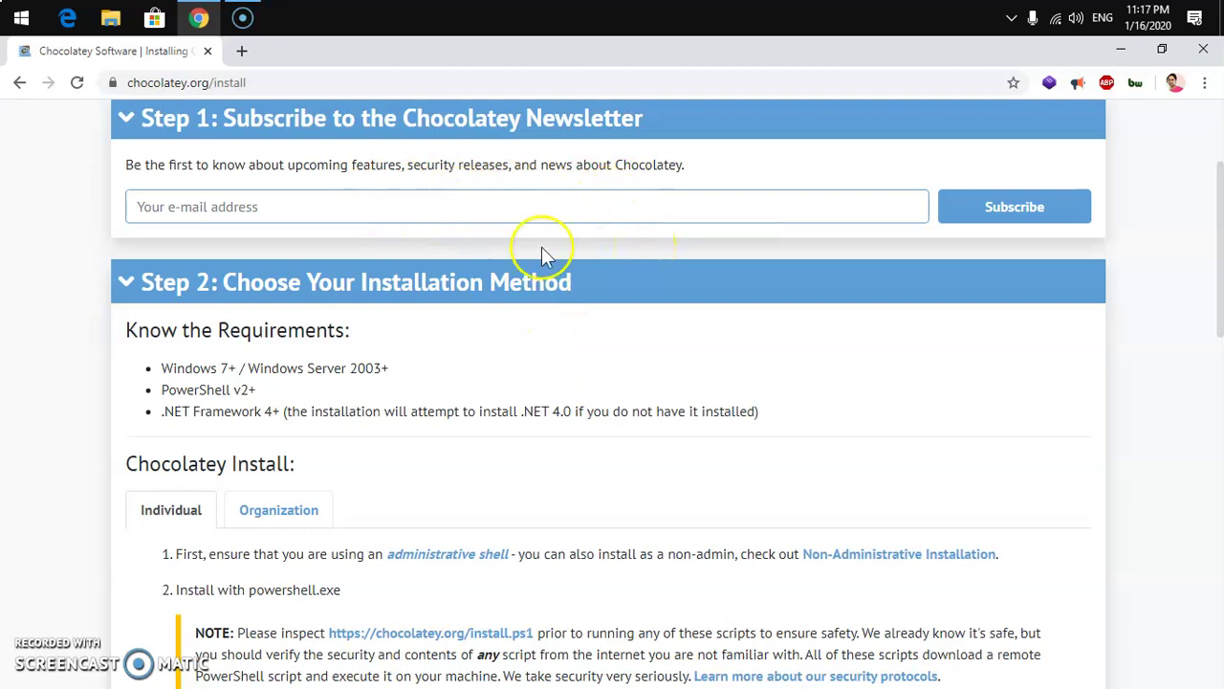
left_click(125, 120)
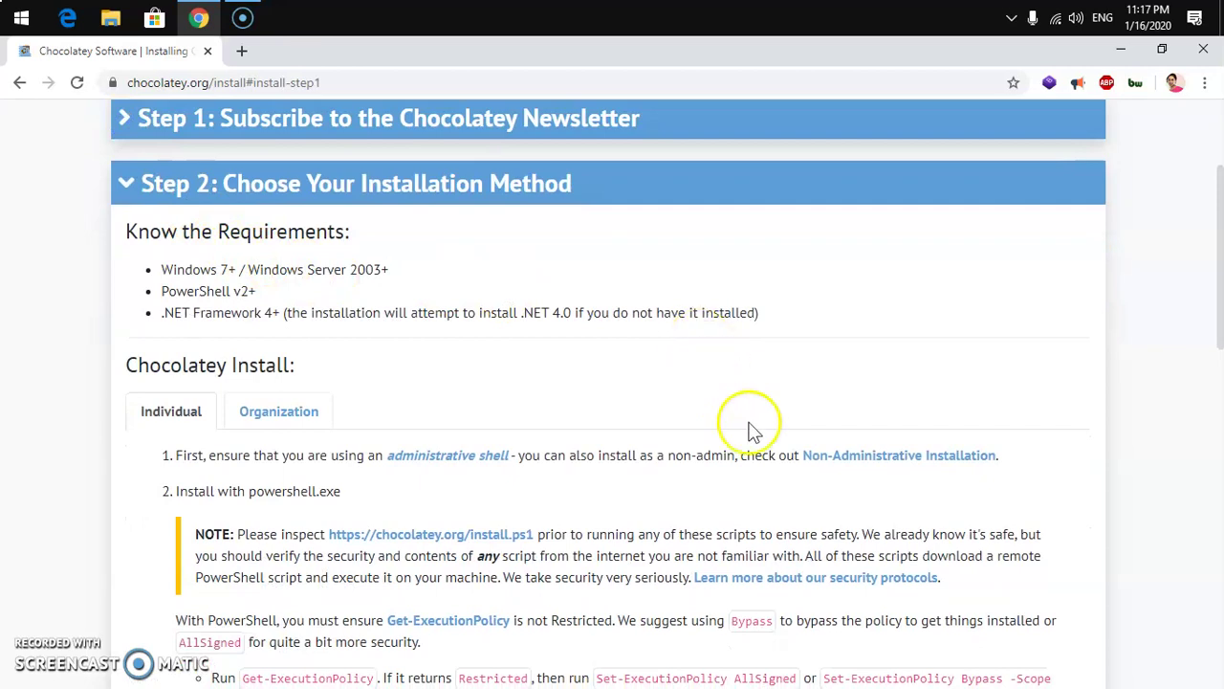
left_click_drag(761, 315, 238, 269)
left_click(153, 287)
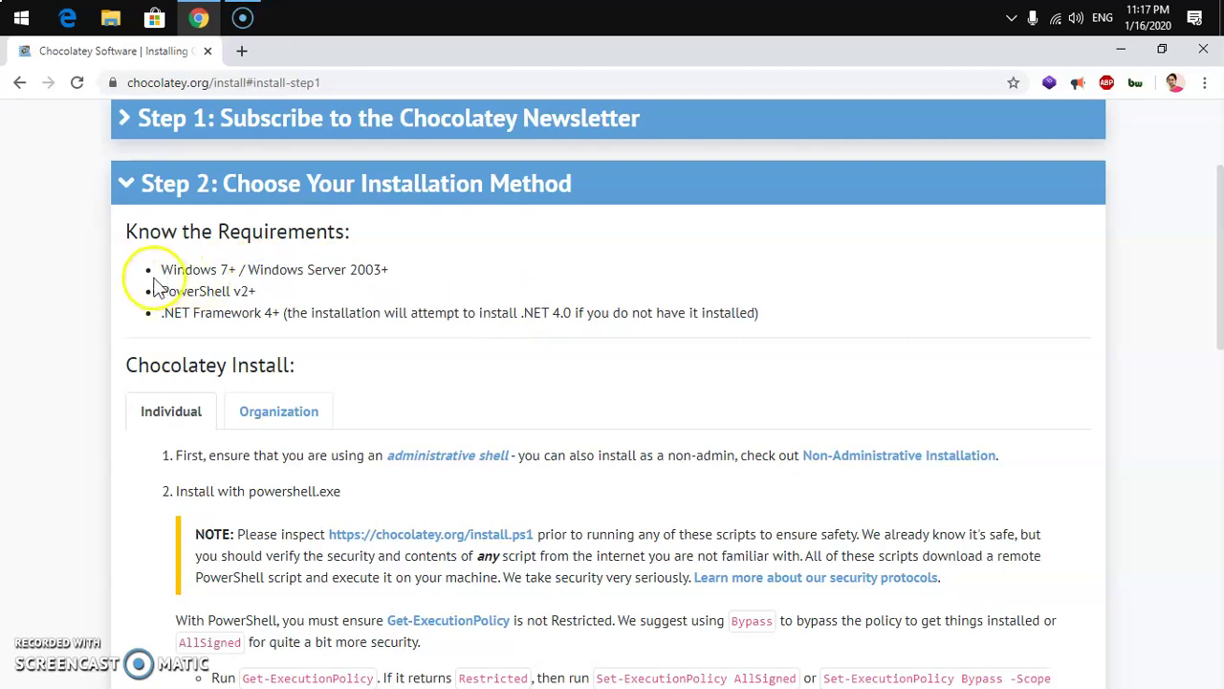
left_click_drag(162, 270, 421, 276)
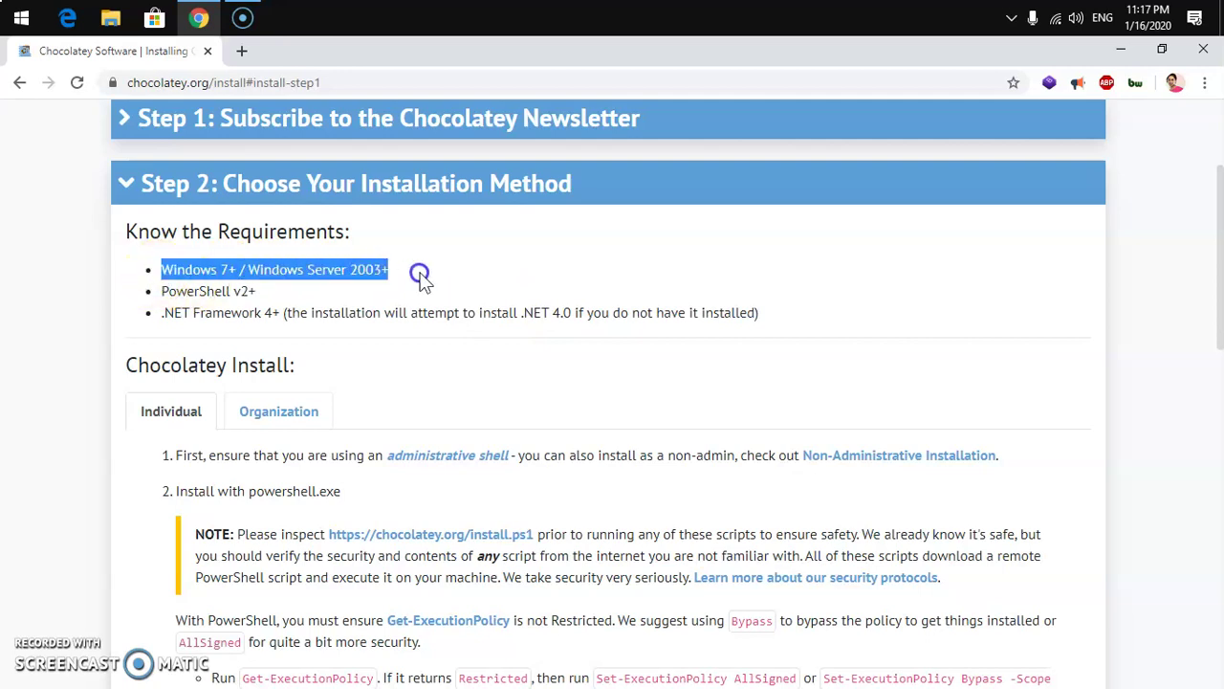
left_click(504, 269)
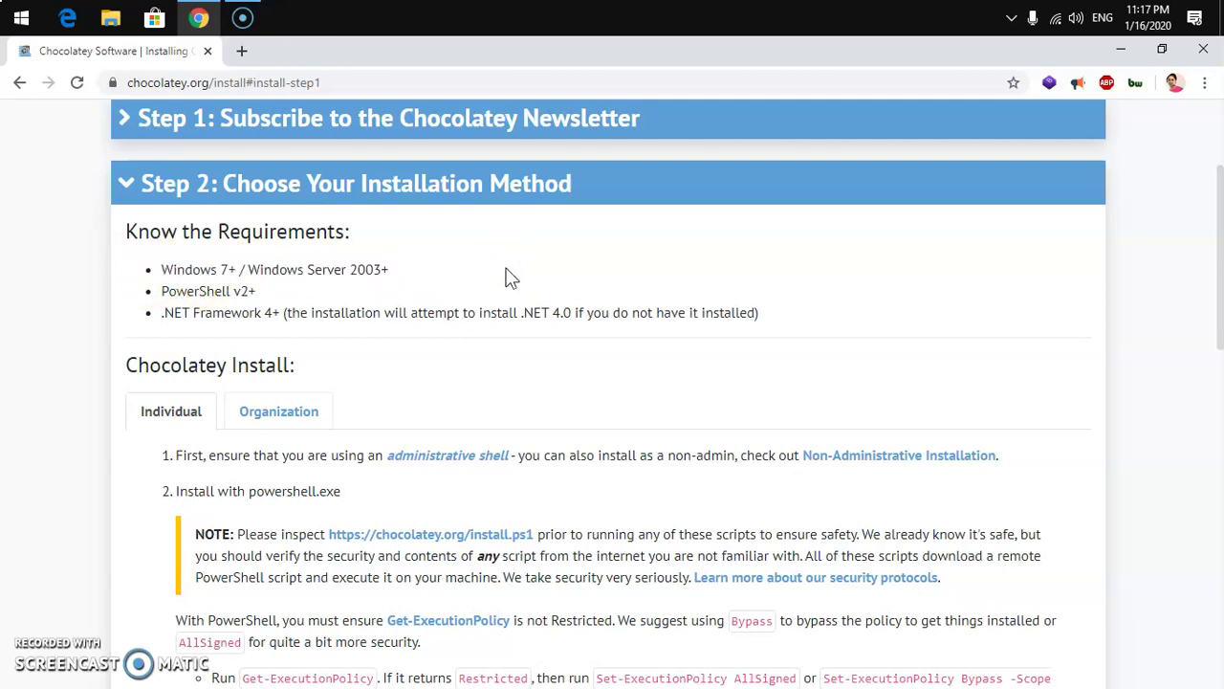
- Review the Server 2003, PowerShell v2+ and .NET 4.0 requirements, then scroll to the install command
left_click_drag(307, 269, 381, 270)
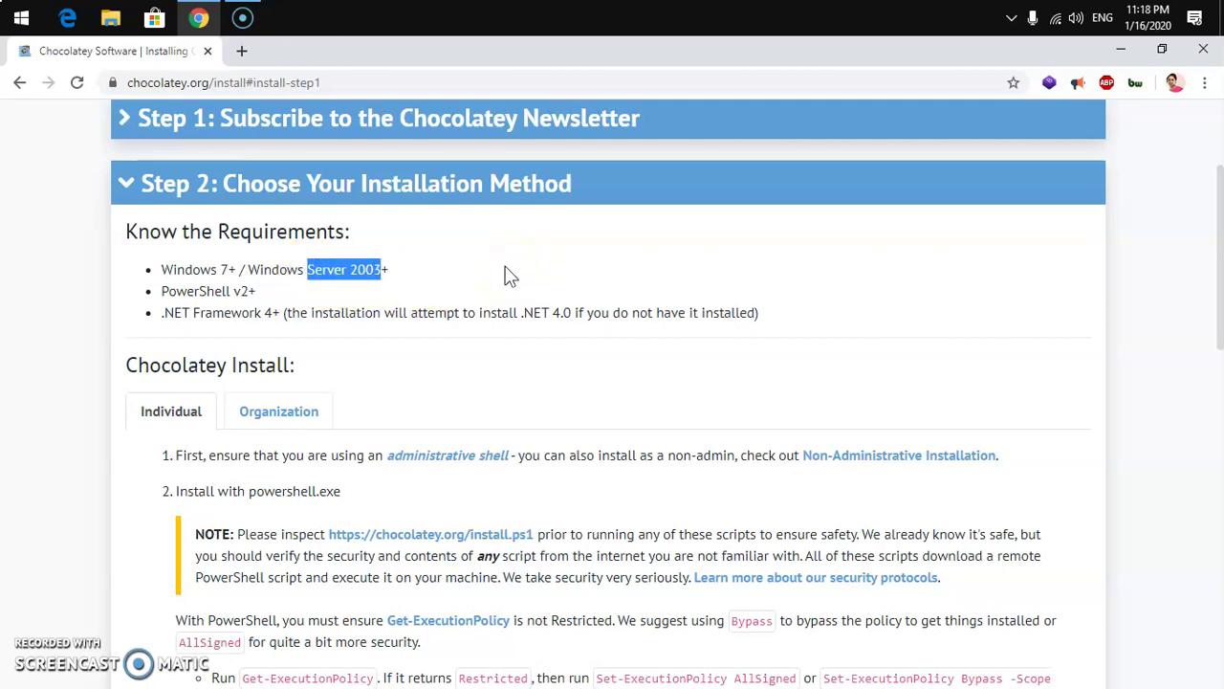
left_click_drag(257, 291, 153, 294)
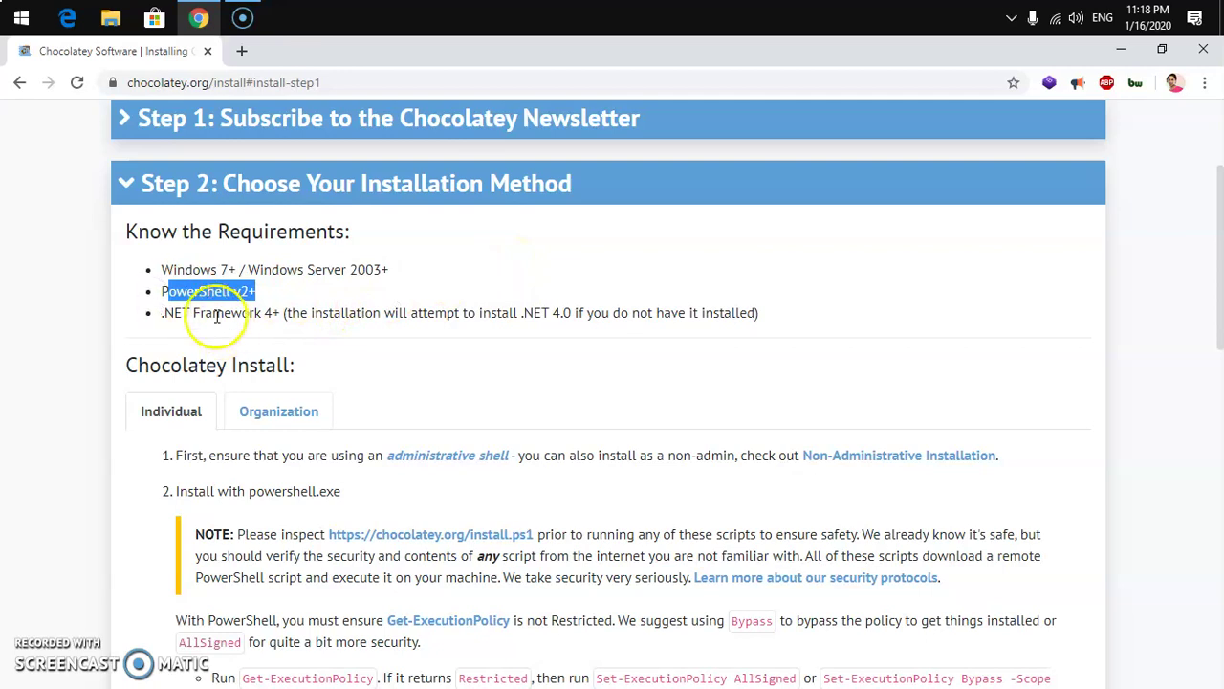
left_click_drag(172, 313, 280, 316)
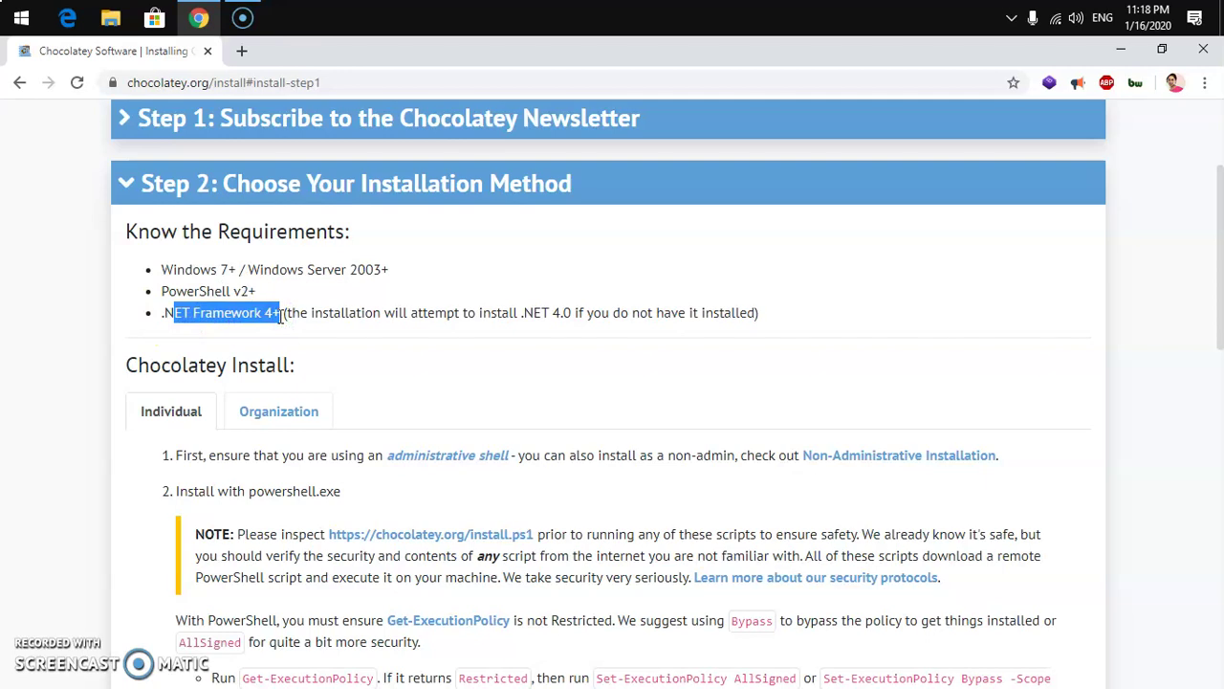
left_click(416, 311)
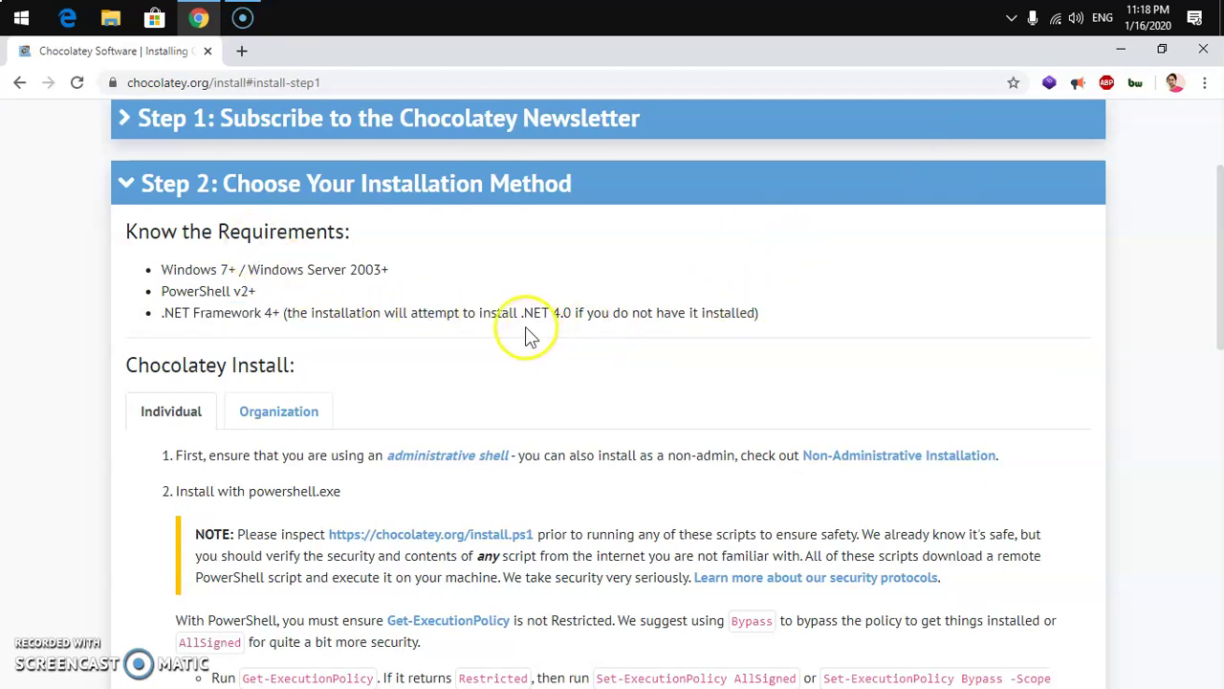
left_click_drag(518, 312, 567, 314)
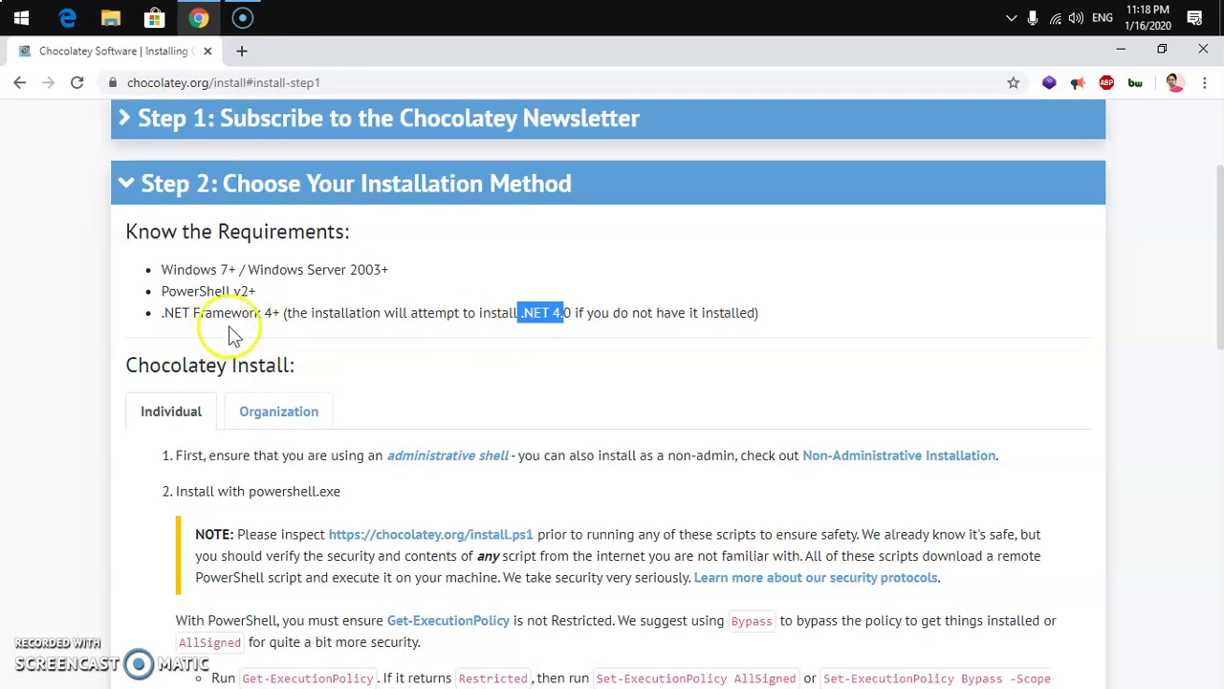
left_click_drag(256, 292, 143, 298)
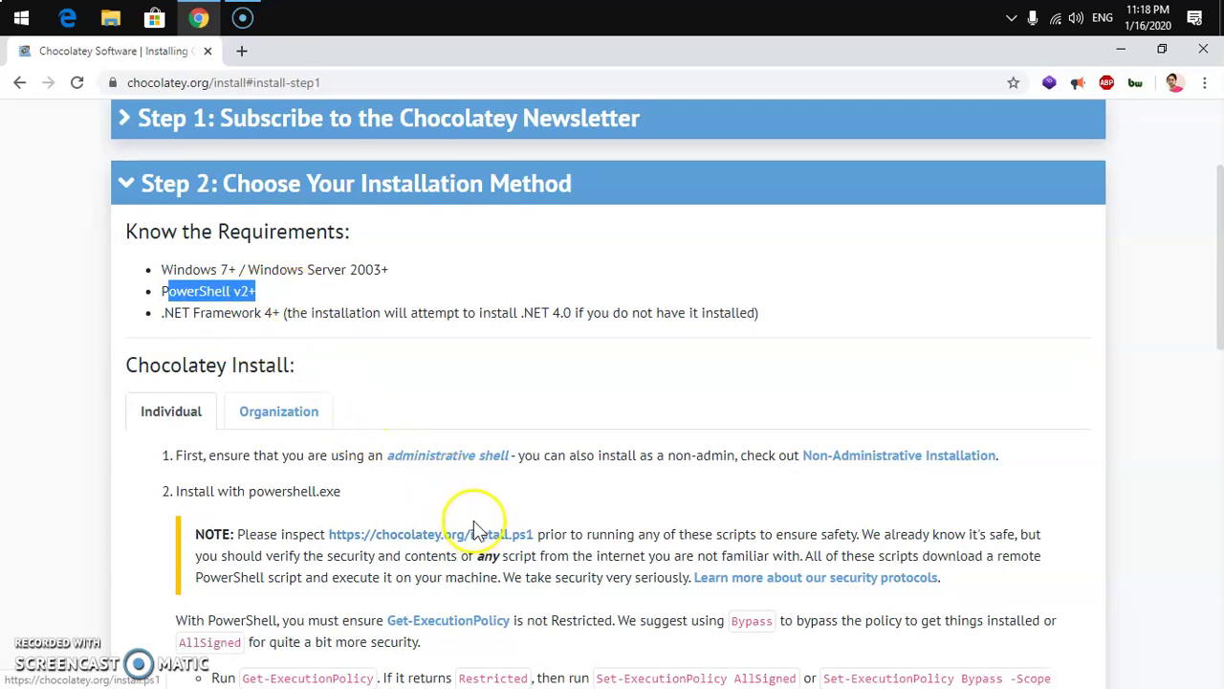
scroll(553, 502, "down", 2)
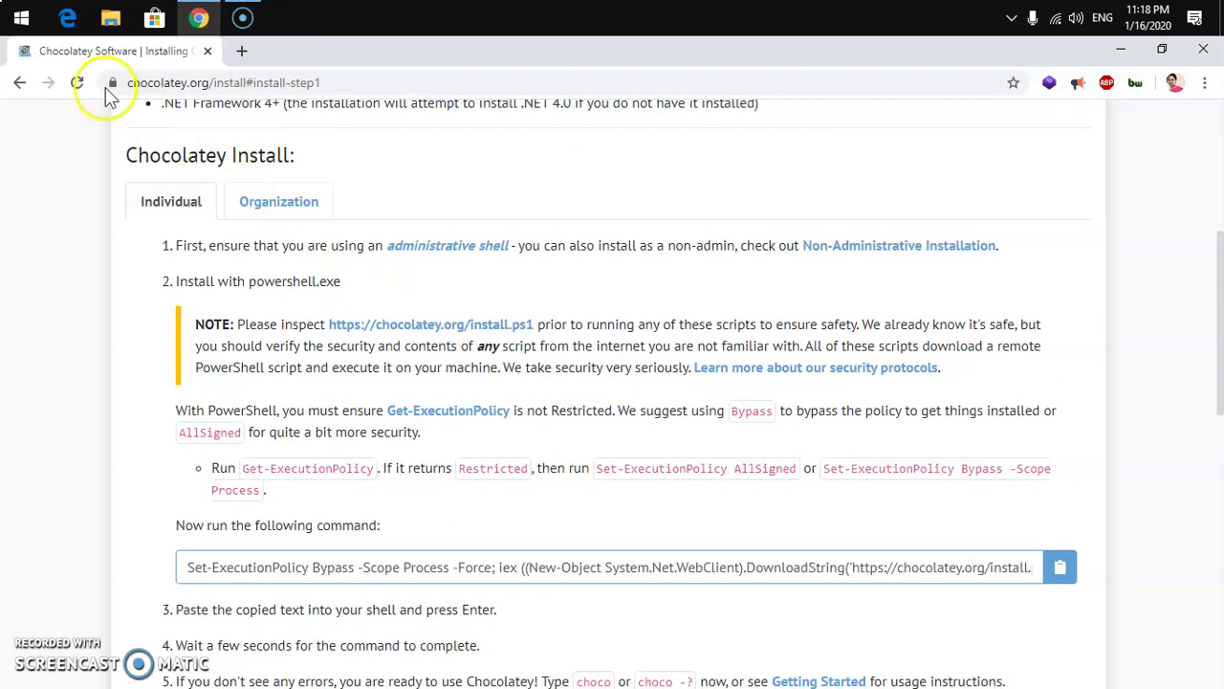
left_click(21, 18)
- Search the Start menu for powershell and run it as administrator
type("po")
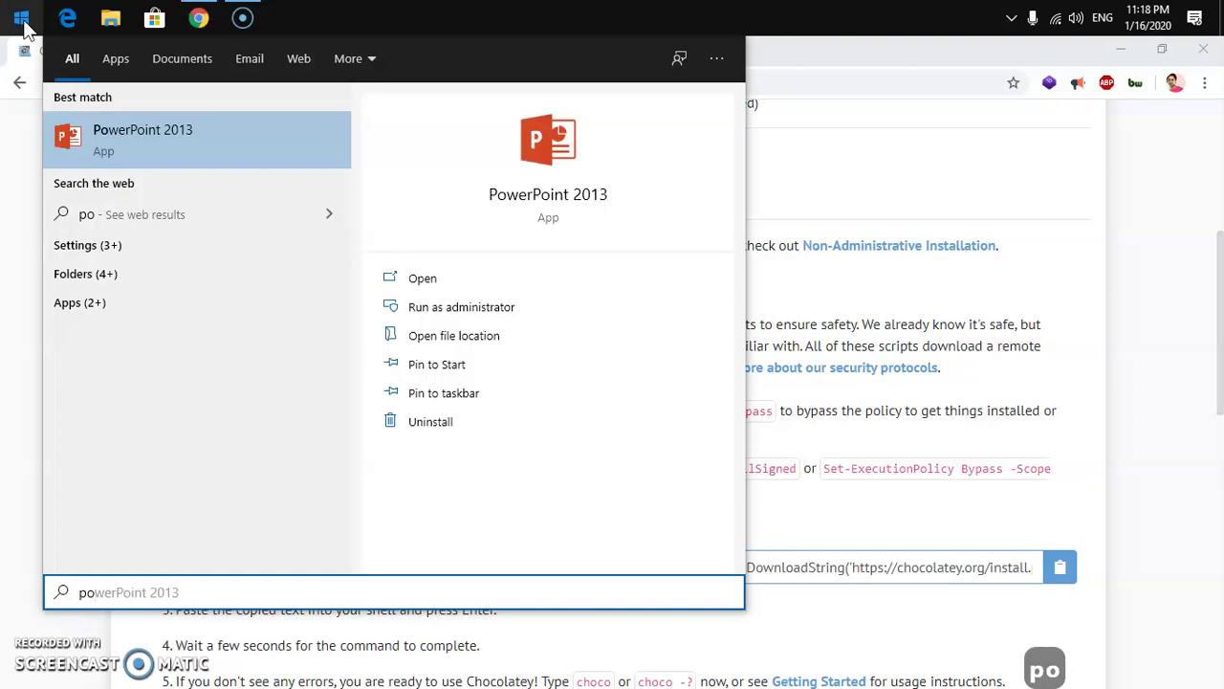
type("we")
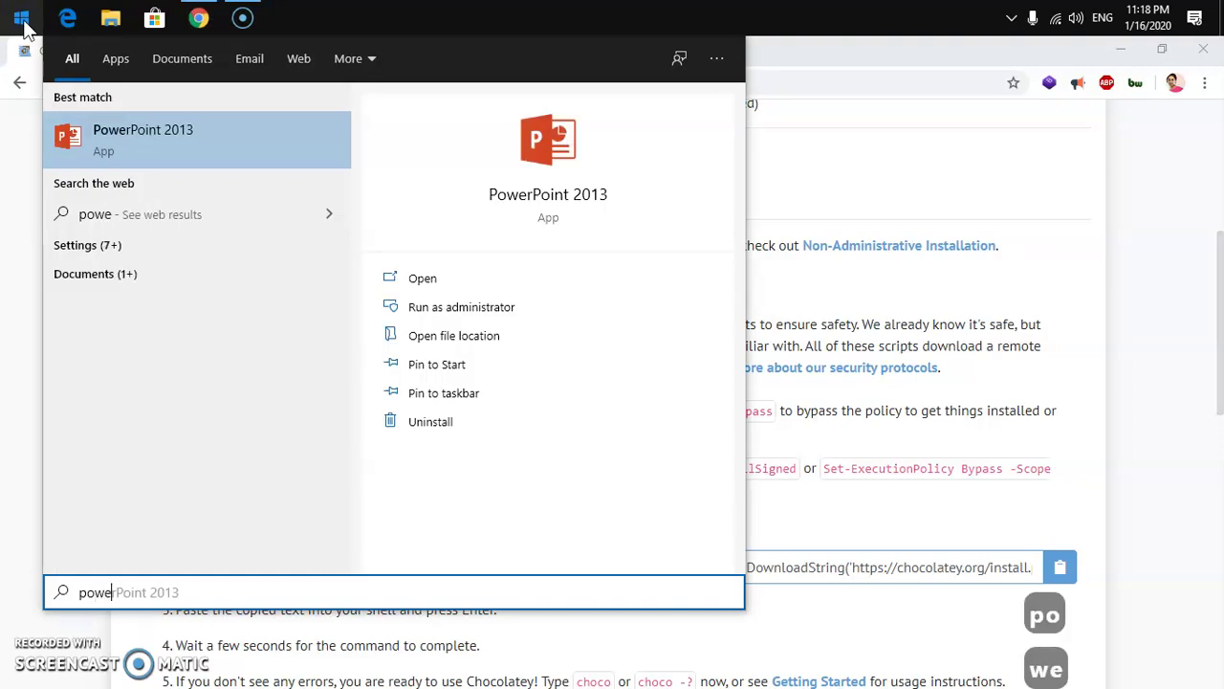
type("s")
key("BackSpace")
type("rsh")
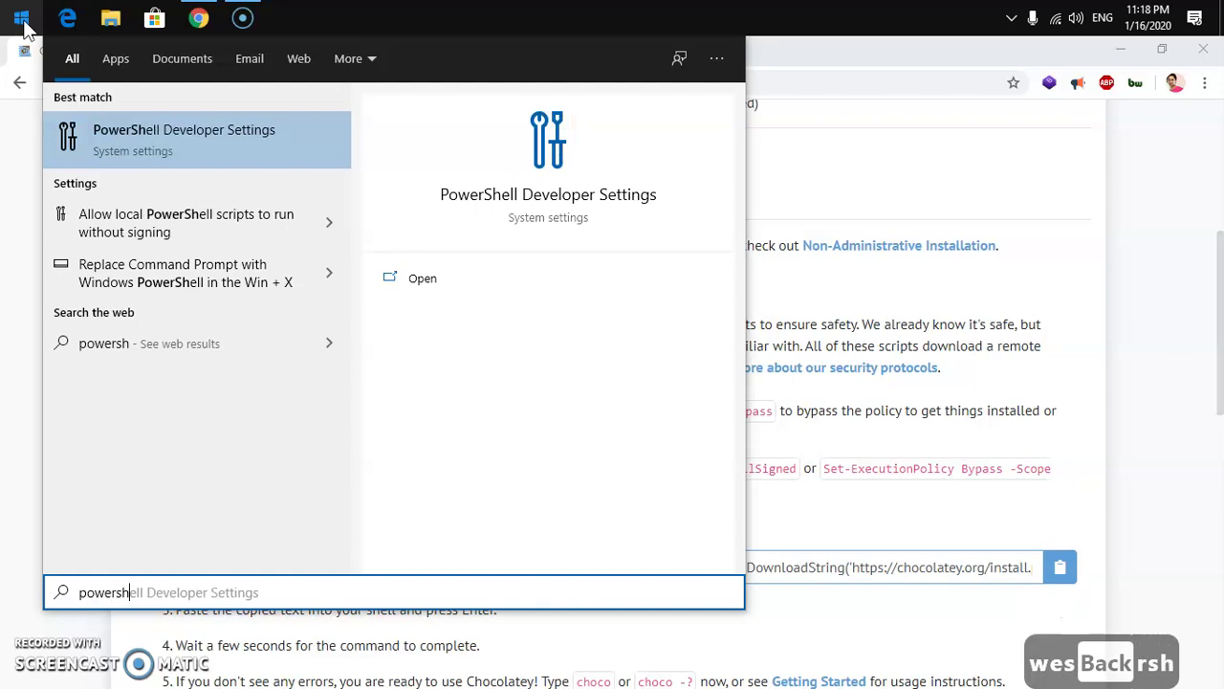
type("ell")
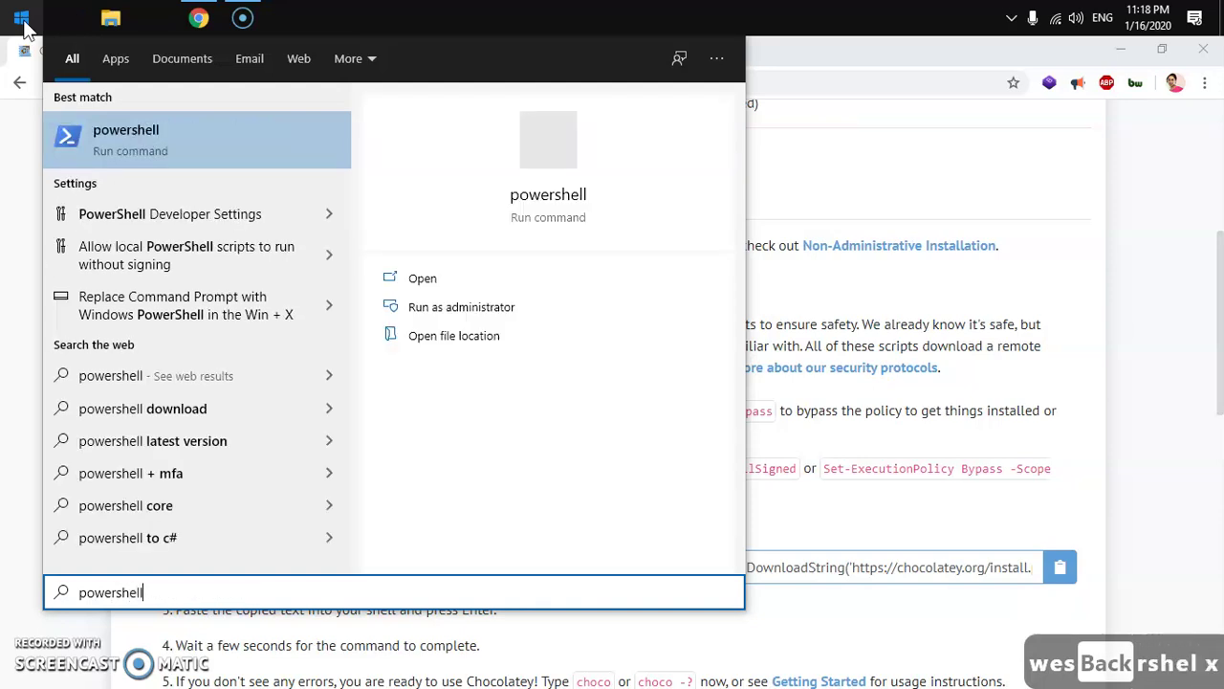
right_click(209, 148)
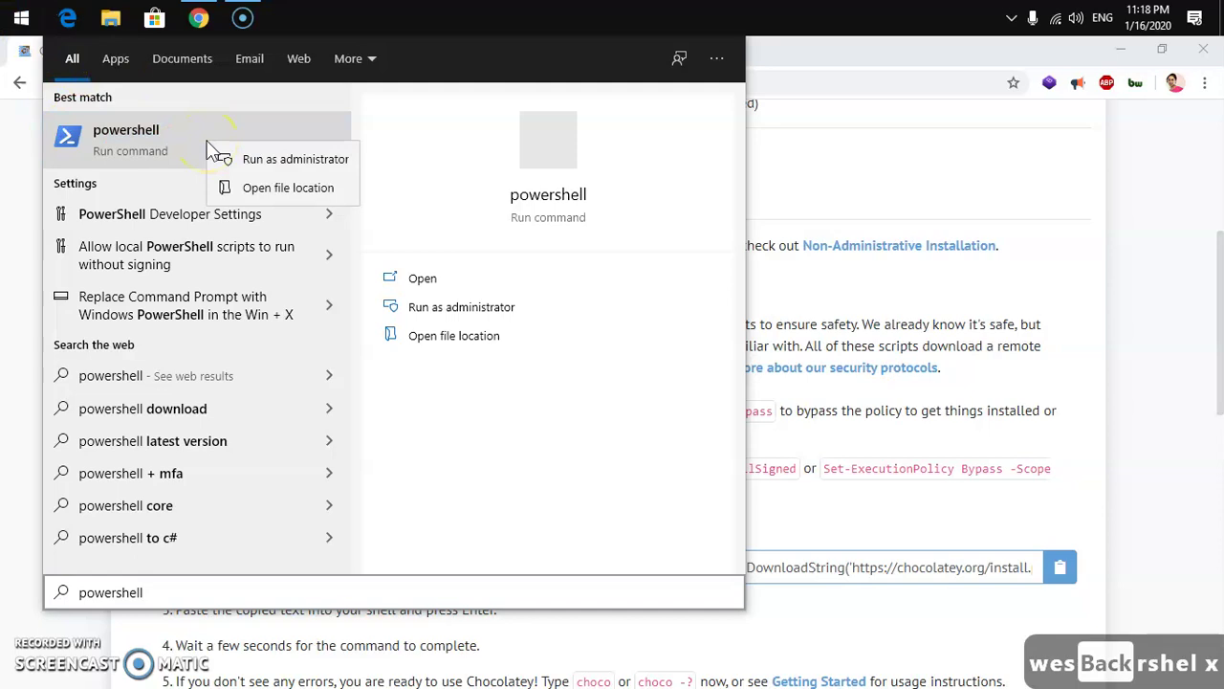
left_click(247, 164)
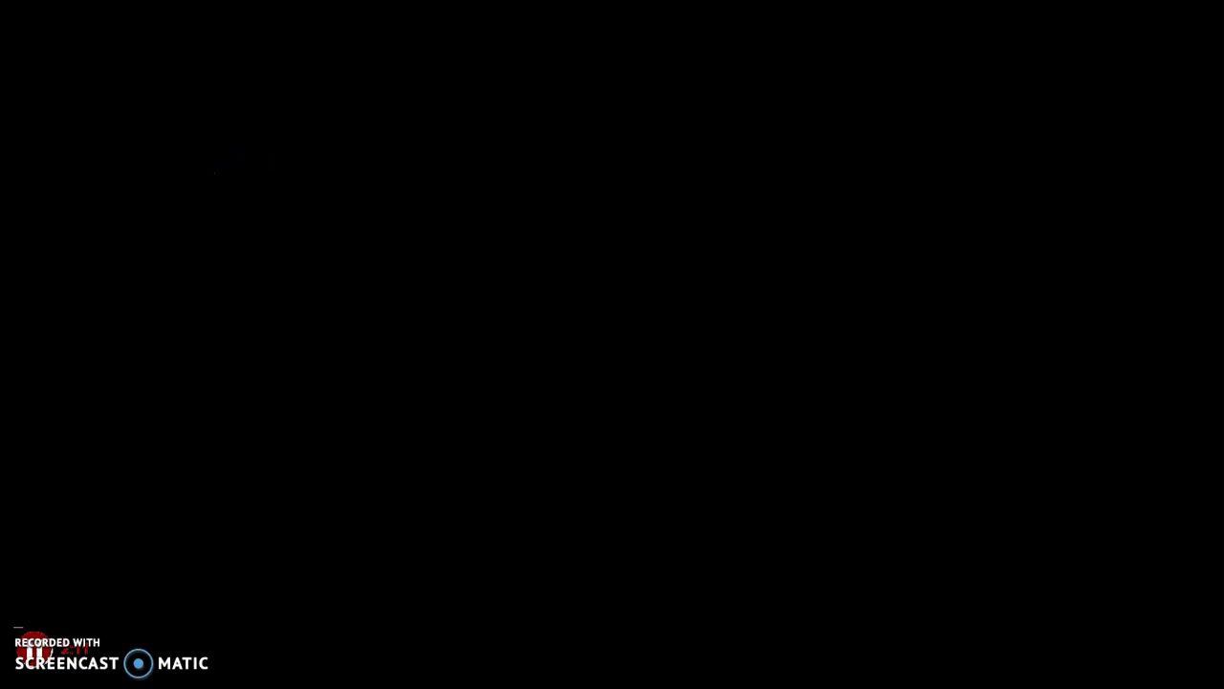
- Approve the elevation, then copy Get-ExecutionPolicy from the install page into the admin PowerShell prompt
left_click(476, 447)
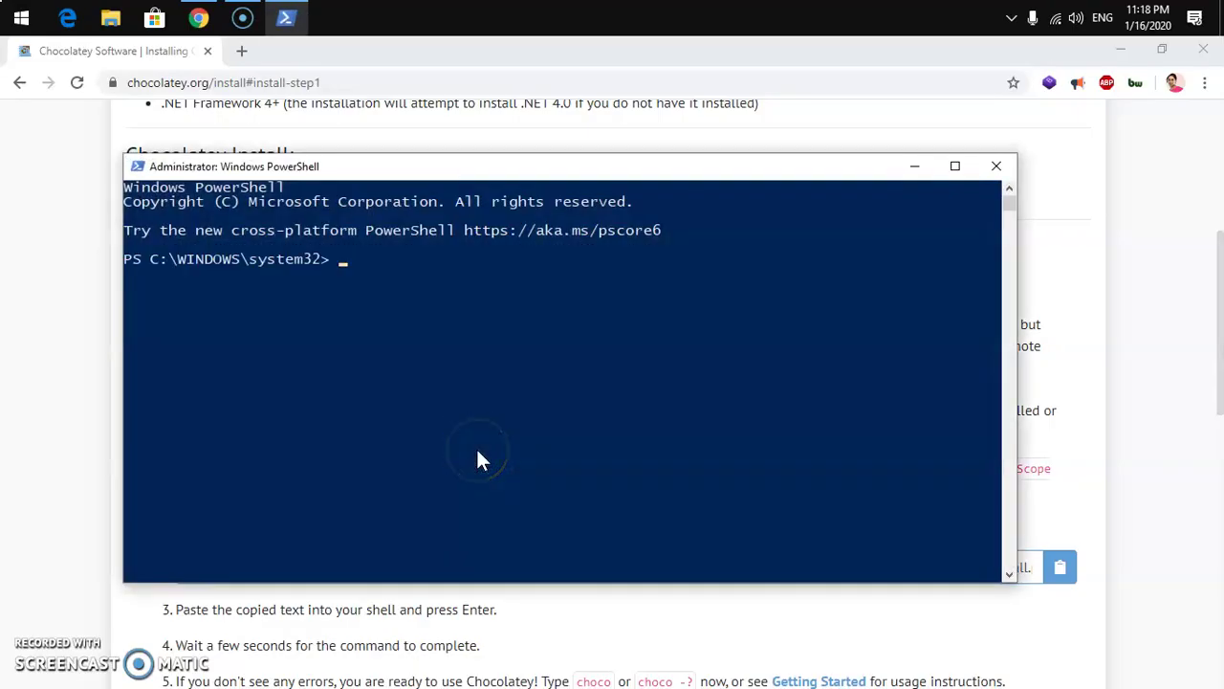
left_click(1081, 255)
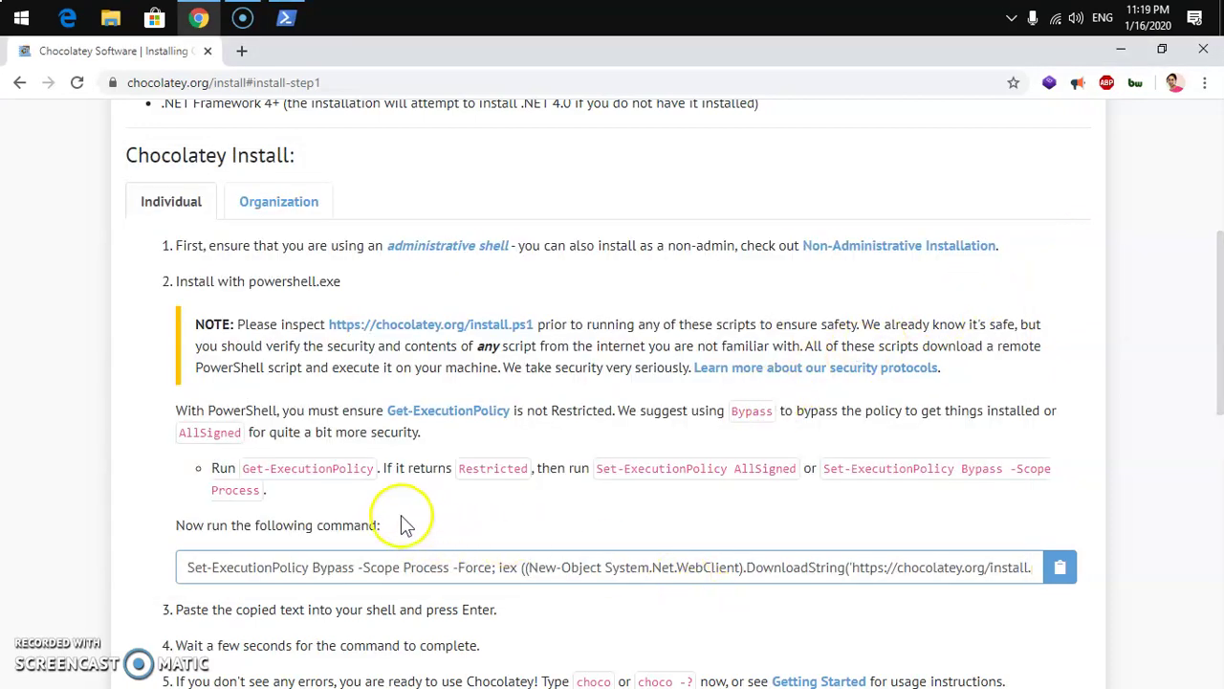
left_click_drag(374, 469, 243, 469)
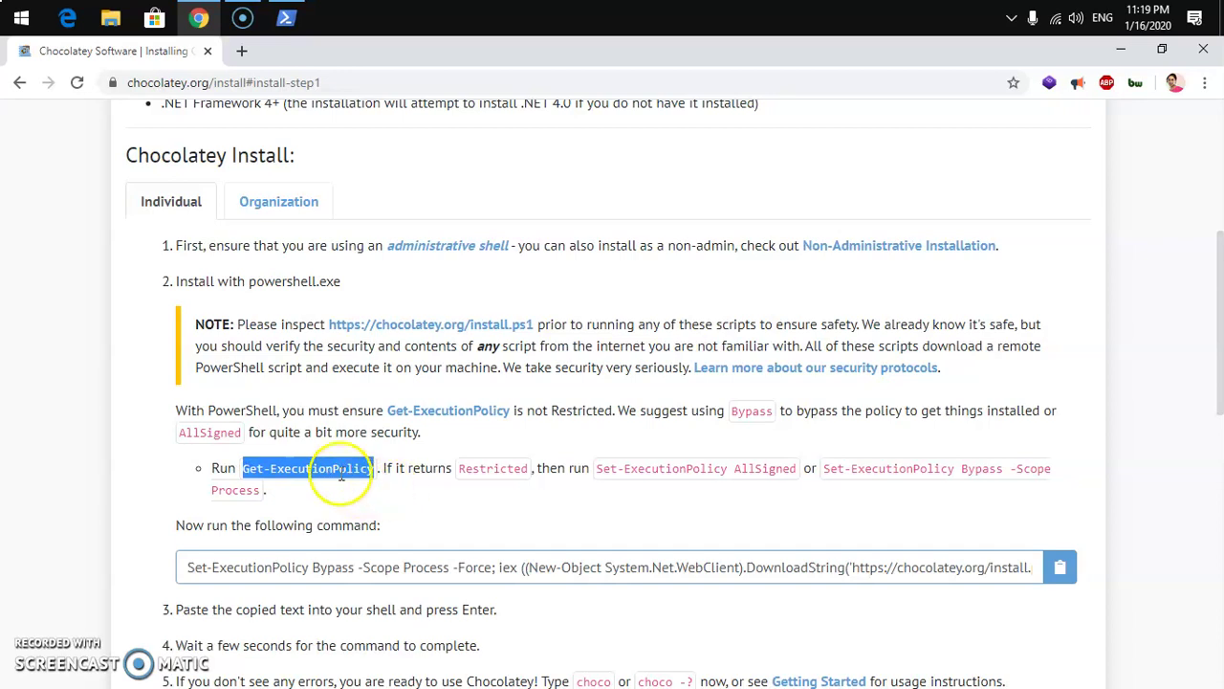
right_click(342, 474)
left_click(378, 486)
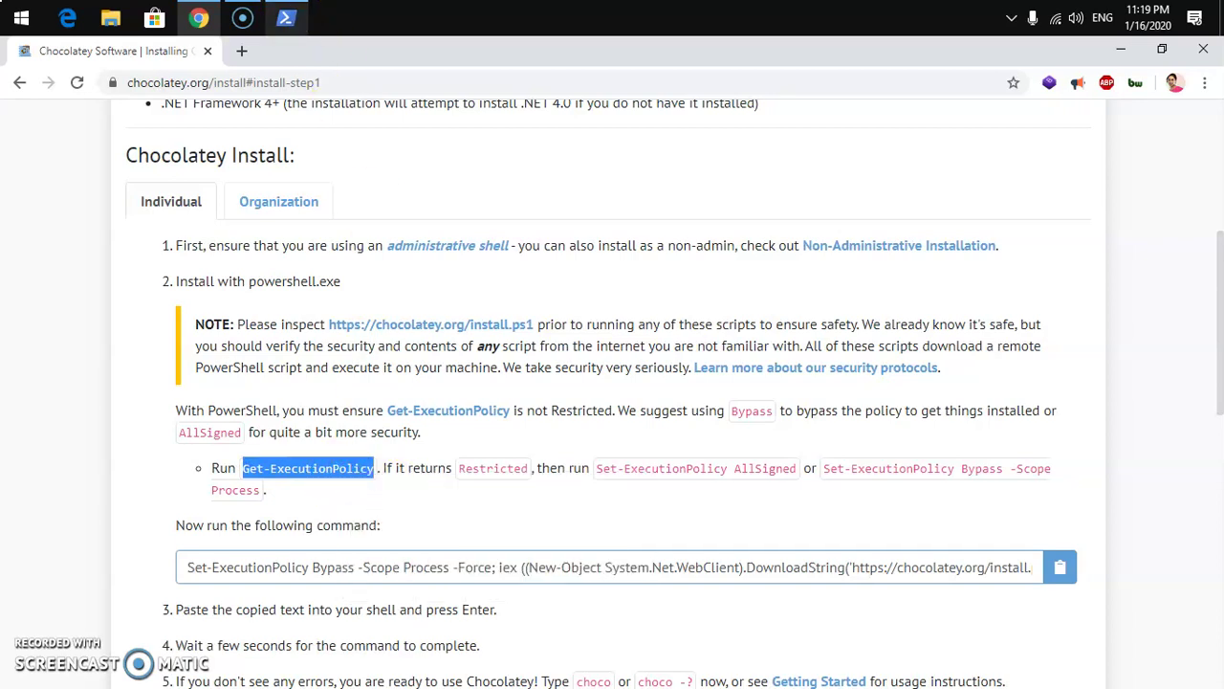
left_click(286, 17)
right_click(440, 345)
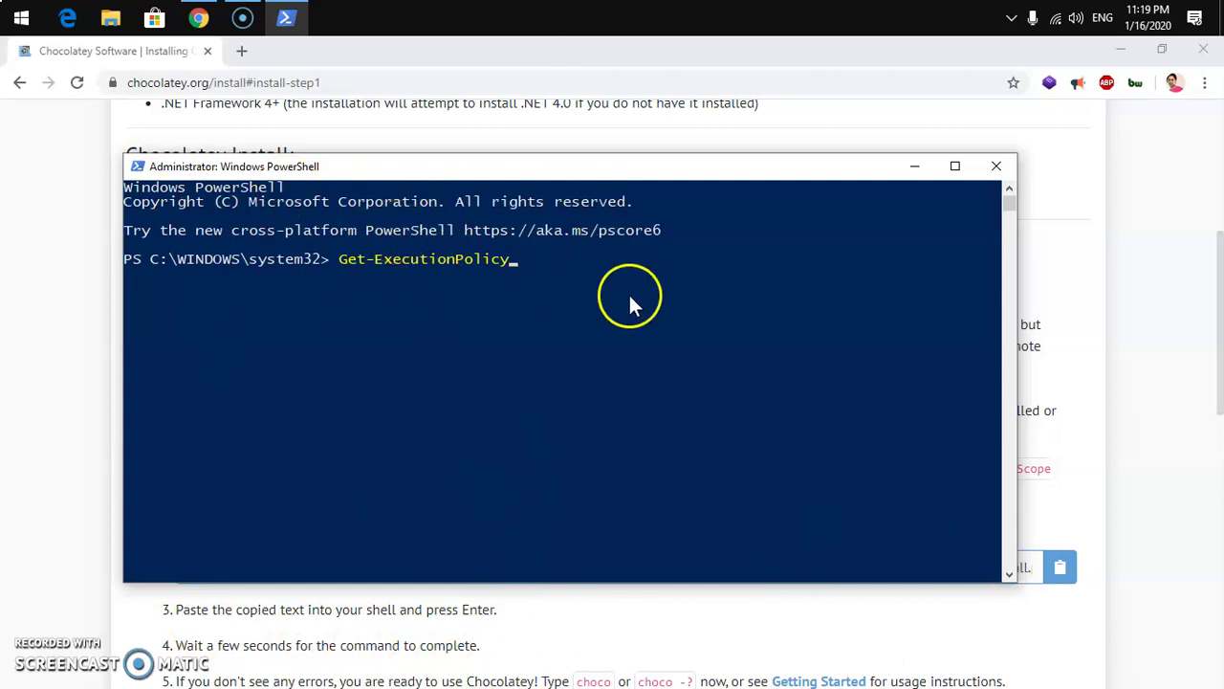
- Run Get-ExecutionPolicy, note the AllSigned result, and return to the install page
key("Return")
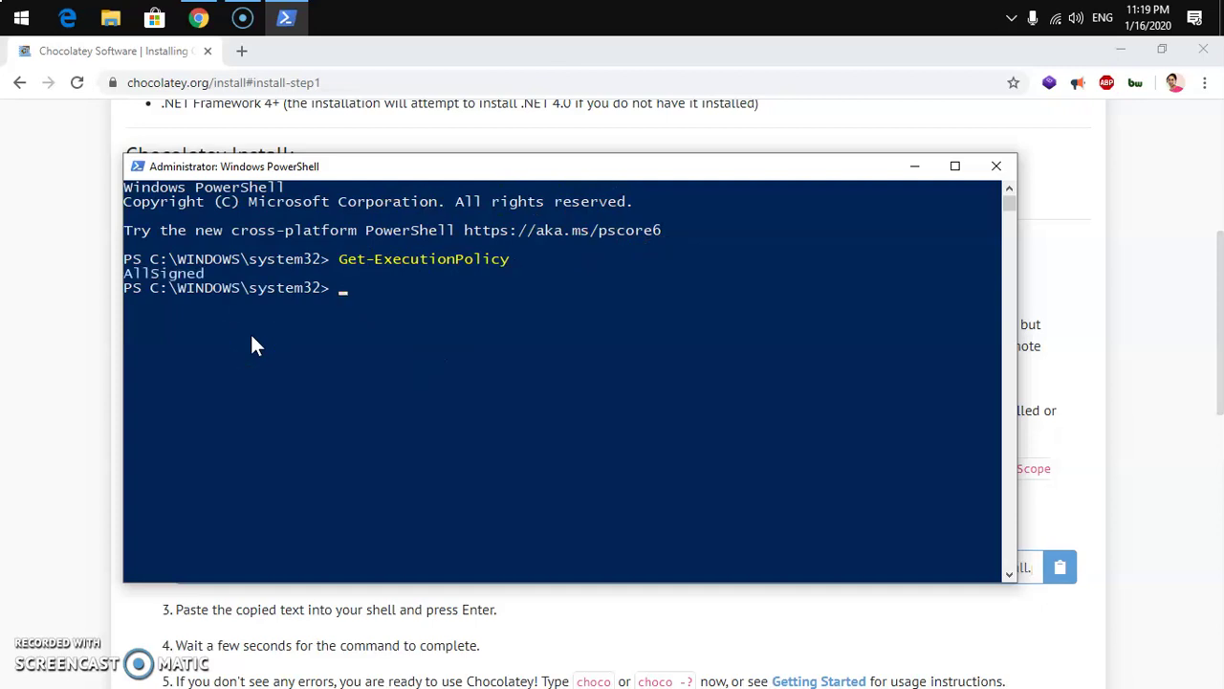
left_click_drag(219, 272, 129, 279)
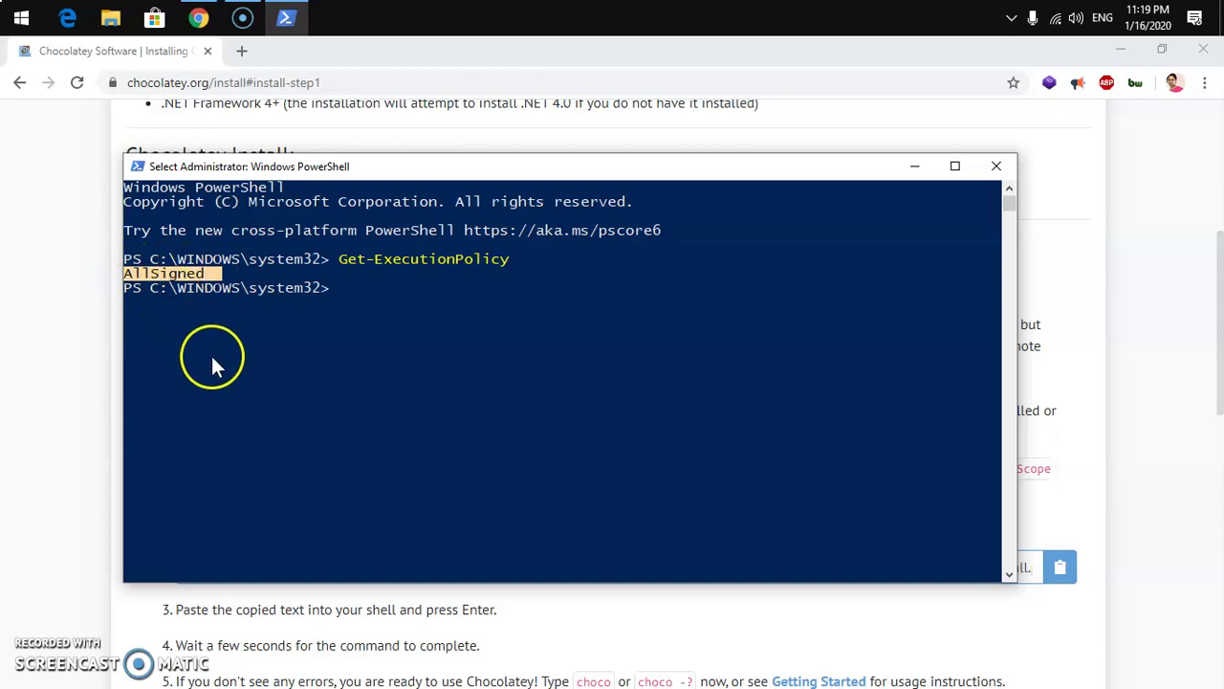
left_click(80, 381)
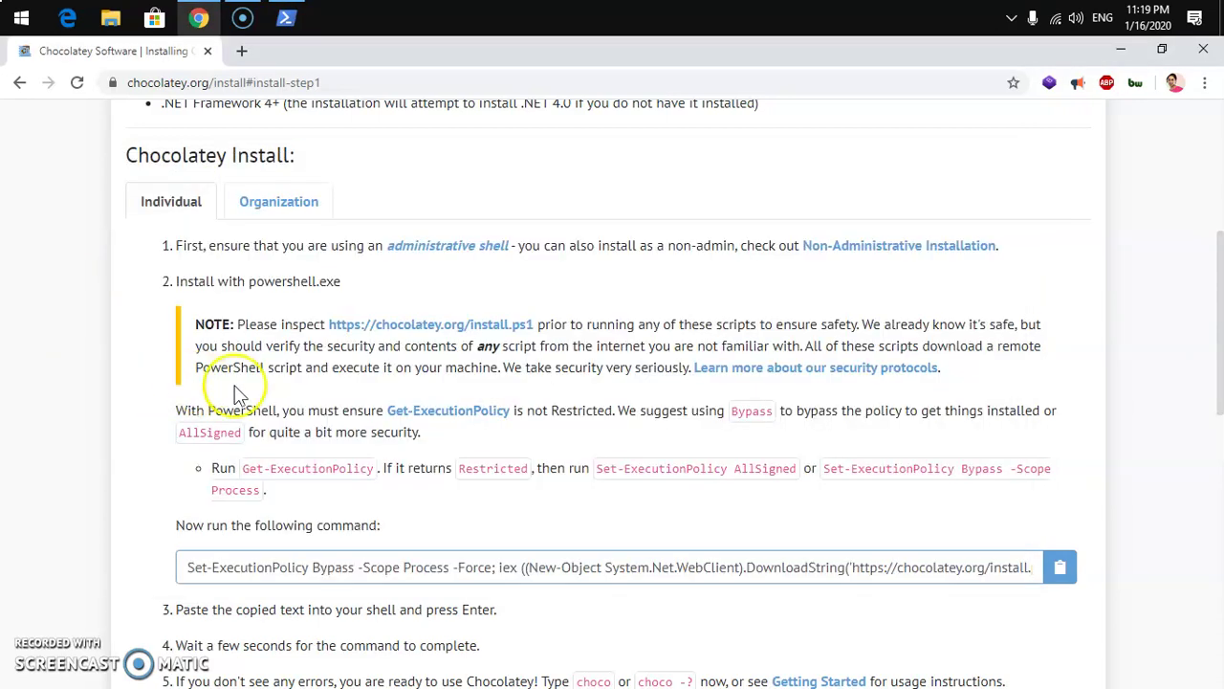
- Copy Set-ExecutionPolicy AllSigned from the page and type AllSigned at the PowerShell prompt
double_click(487, 472)
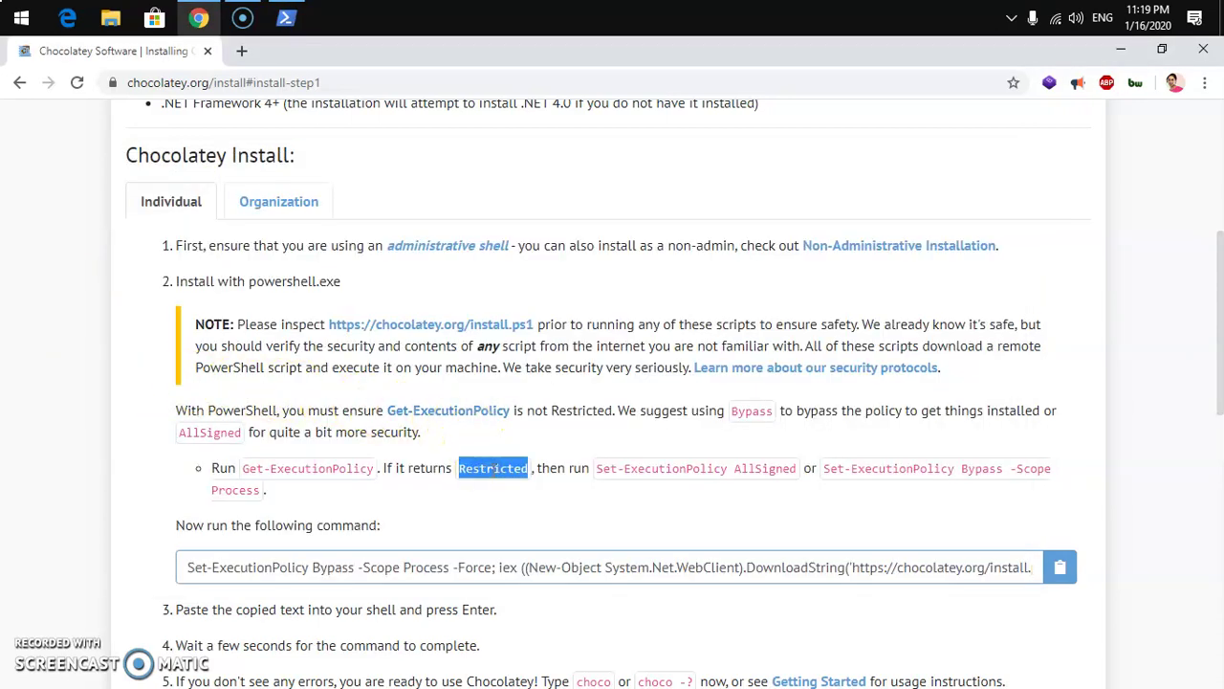
left_click(661, 472)
left_click_drag(600, 472, 795, 469)
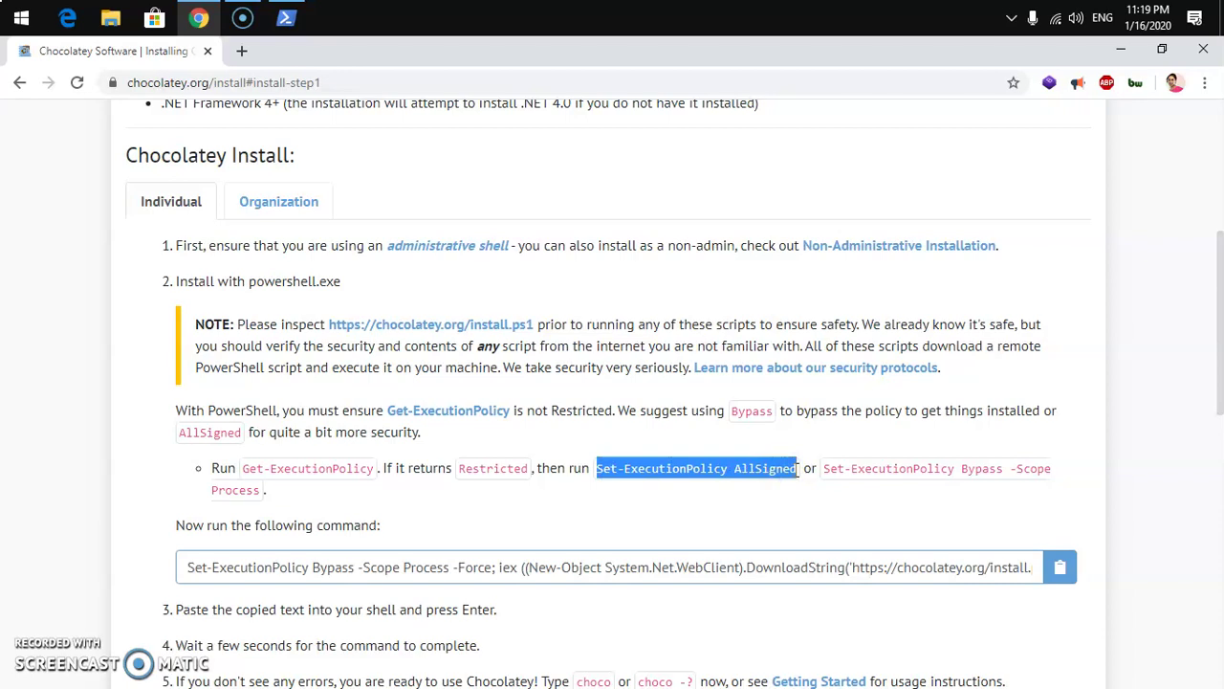
key("ctrl+c")
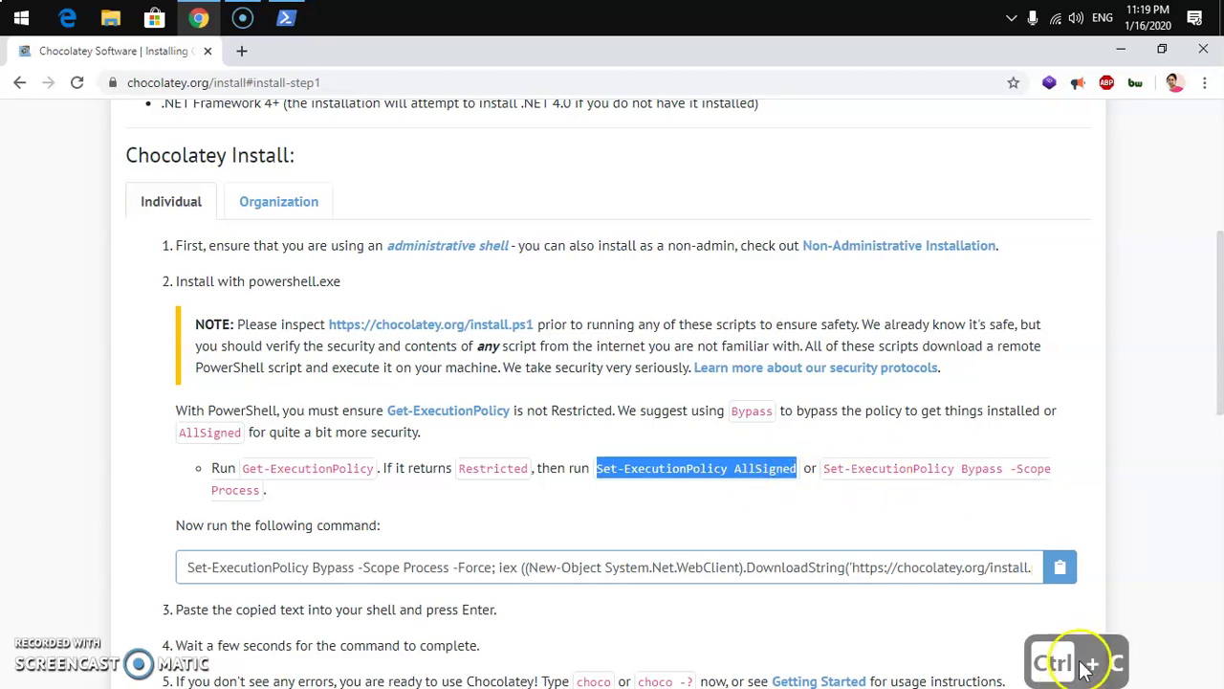
left_click(286, 19)
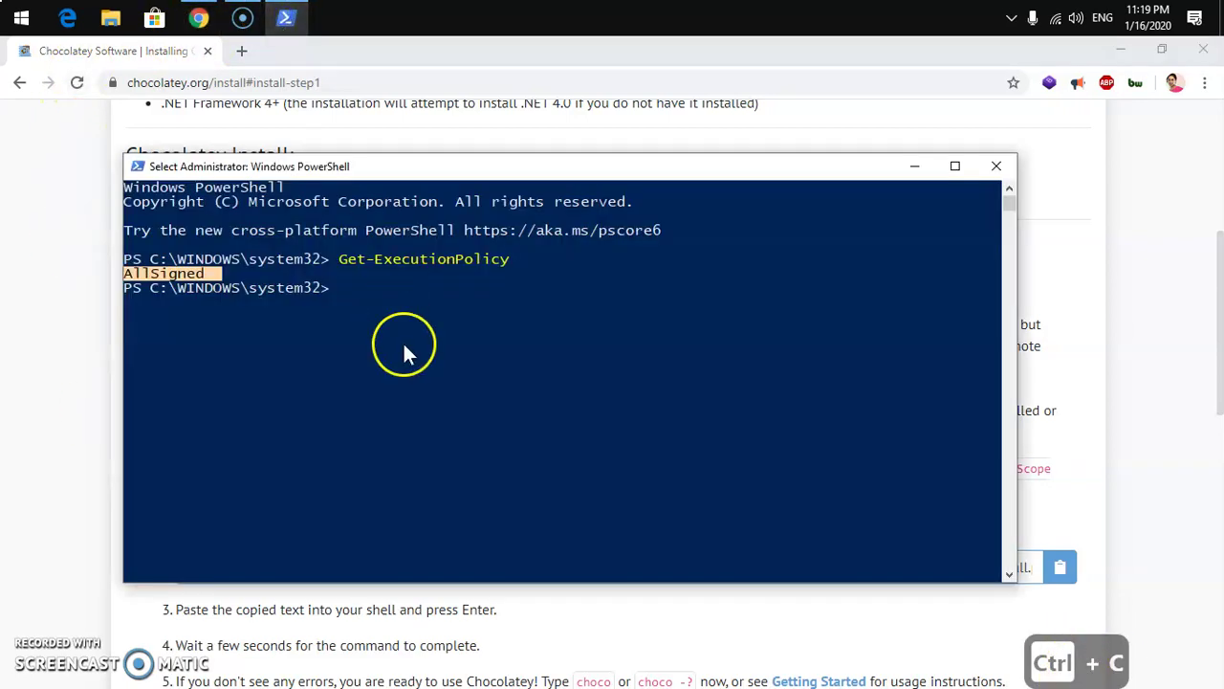
type("AllSigned")
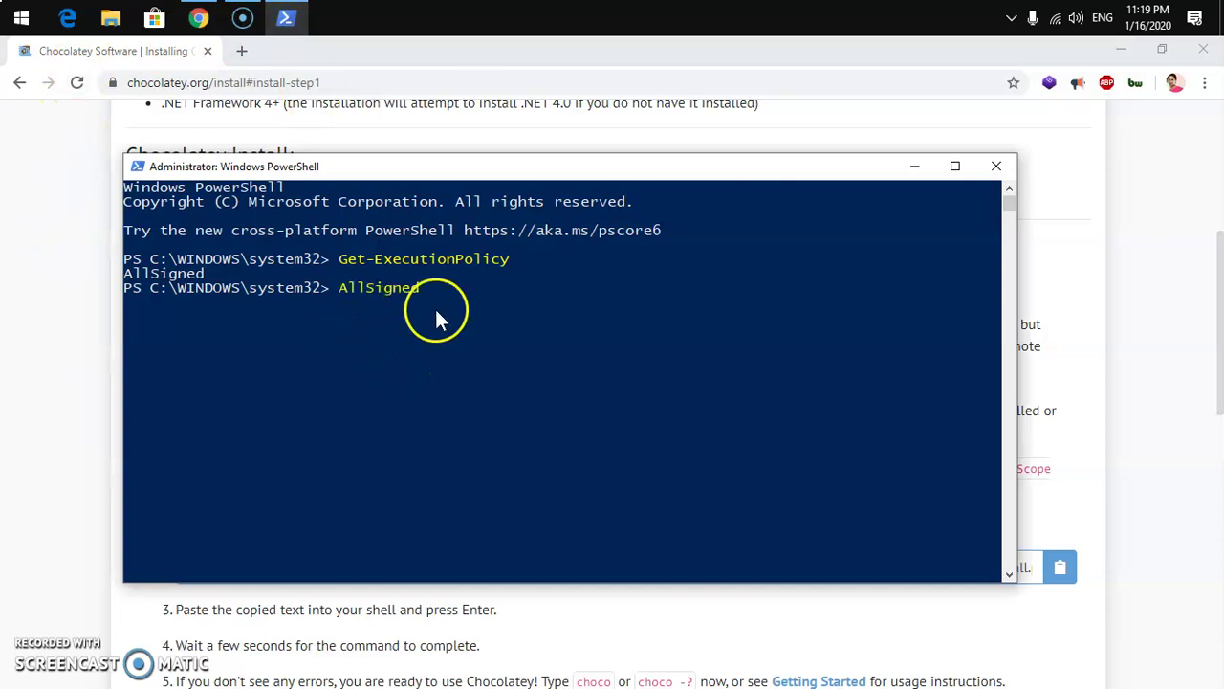
left_click(1065, 316)
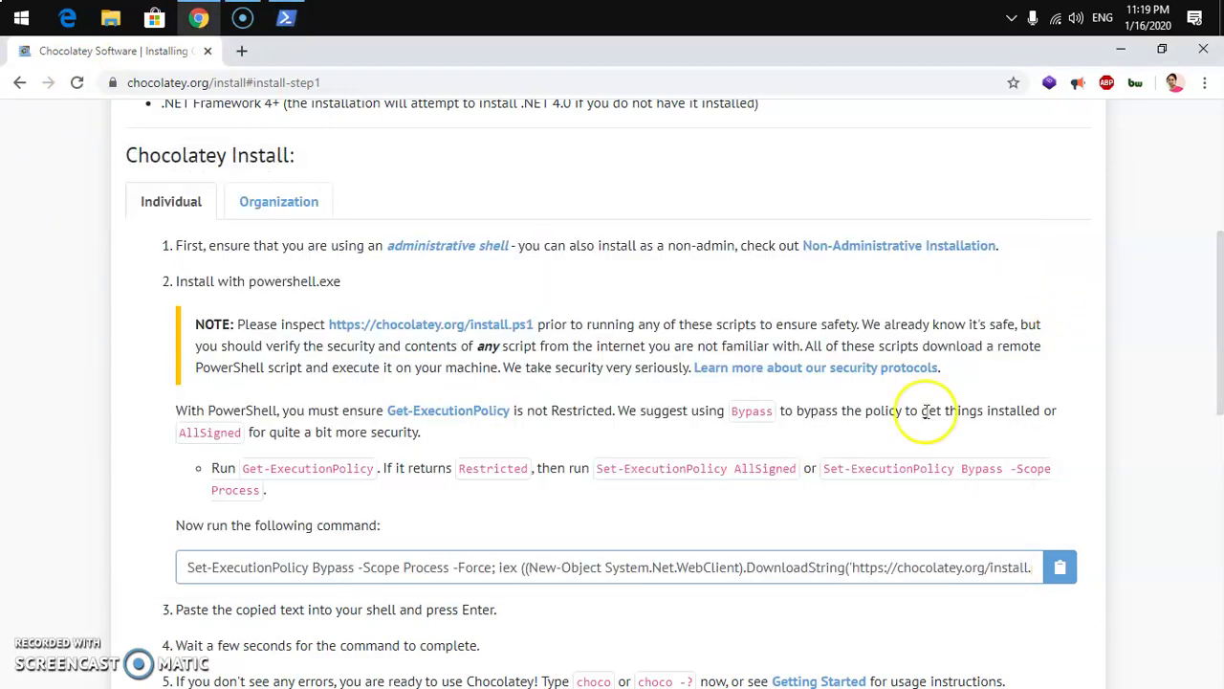
- Paste and run Set-ExecutionPolicy AllSigned in PowerShell, confirming the change with y
mouse_move(802, 478)
left_mouse_down()
mouse_move(601, 470)
mouse_move(804, 471)
left_mouse_up()
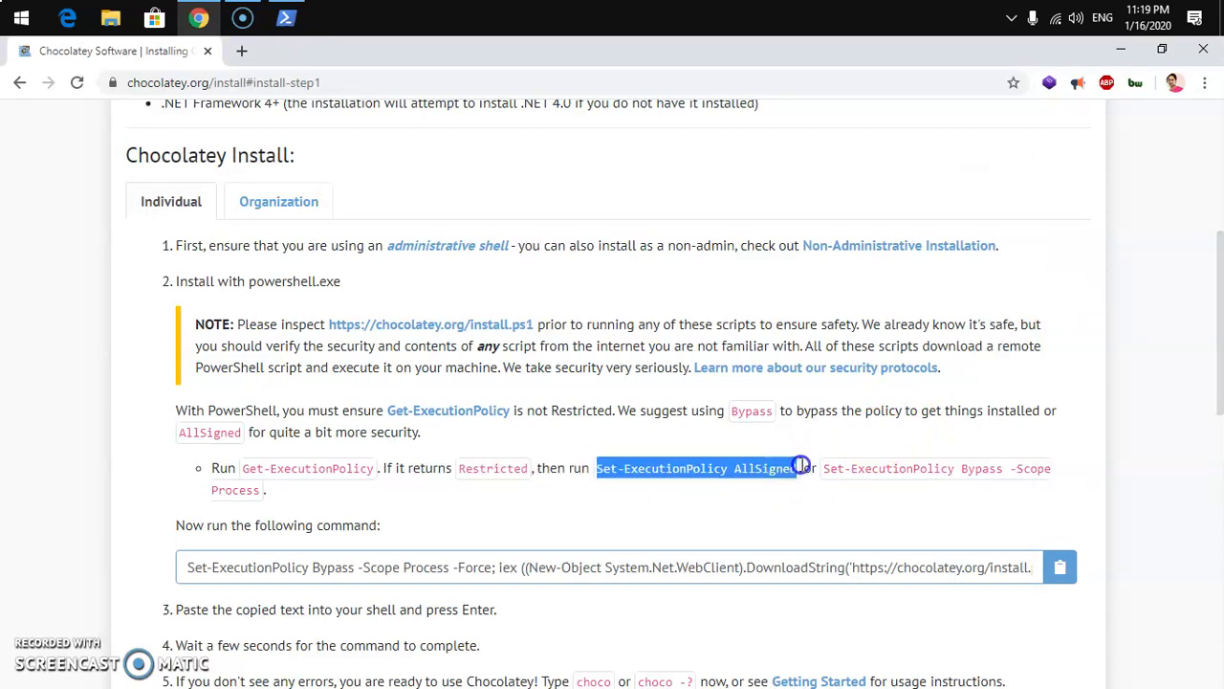
right_click(760, 468)
left_click(777, 477)
key("alt+Tab")
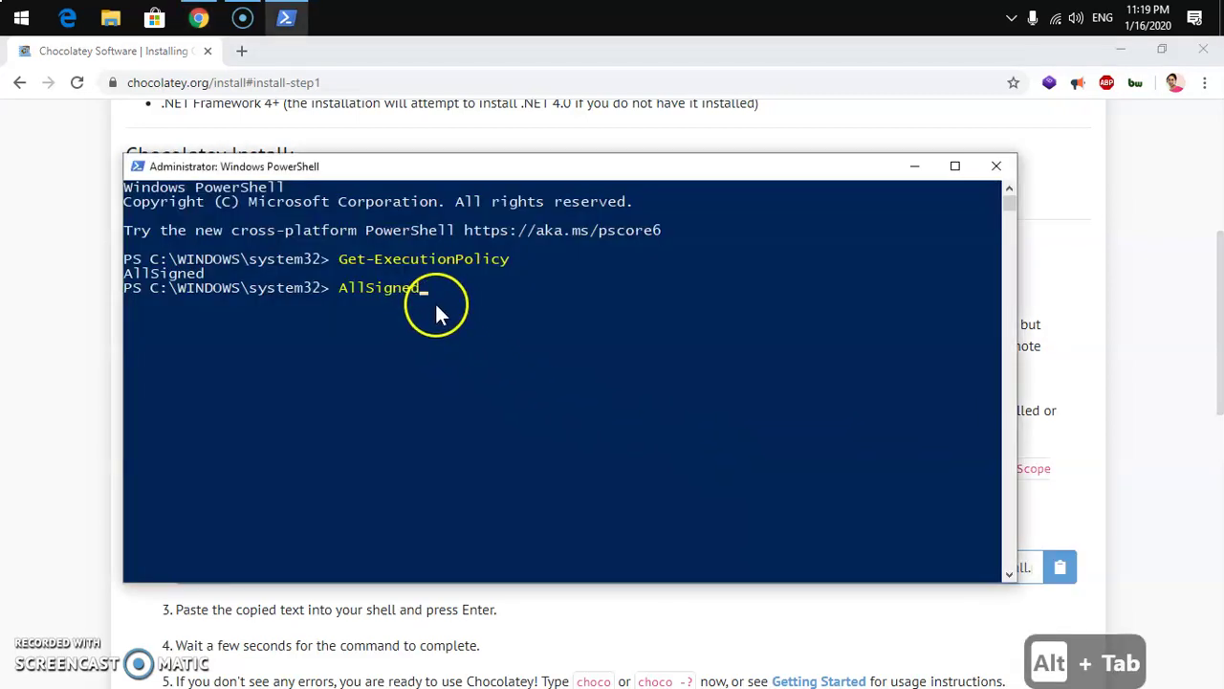
key("BackSpace")
key("BackSpace")
key("BackSpace")
key("BackSpace")
key("BackSpace")
key("BackSpace")
key("BackSpace")
key("BackSpace")
key("BackSpace")
key("ctrl+v")
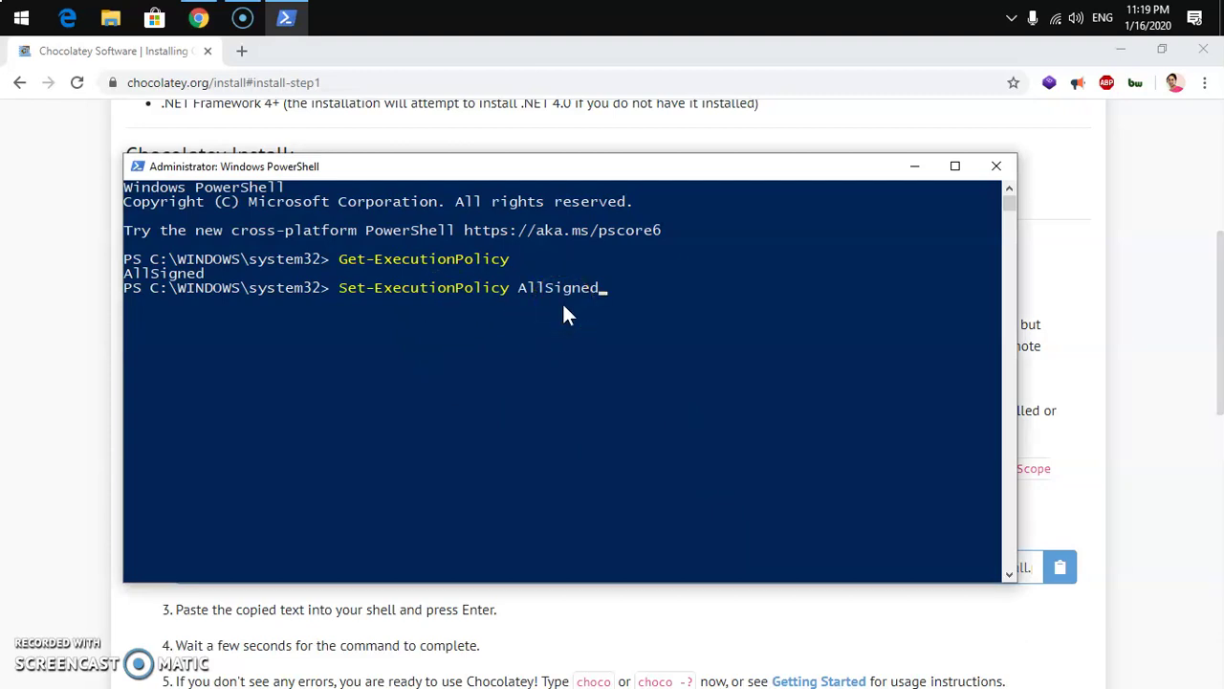
key("Return")
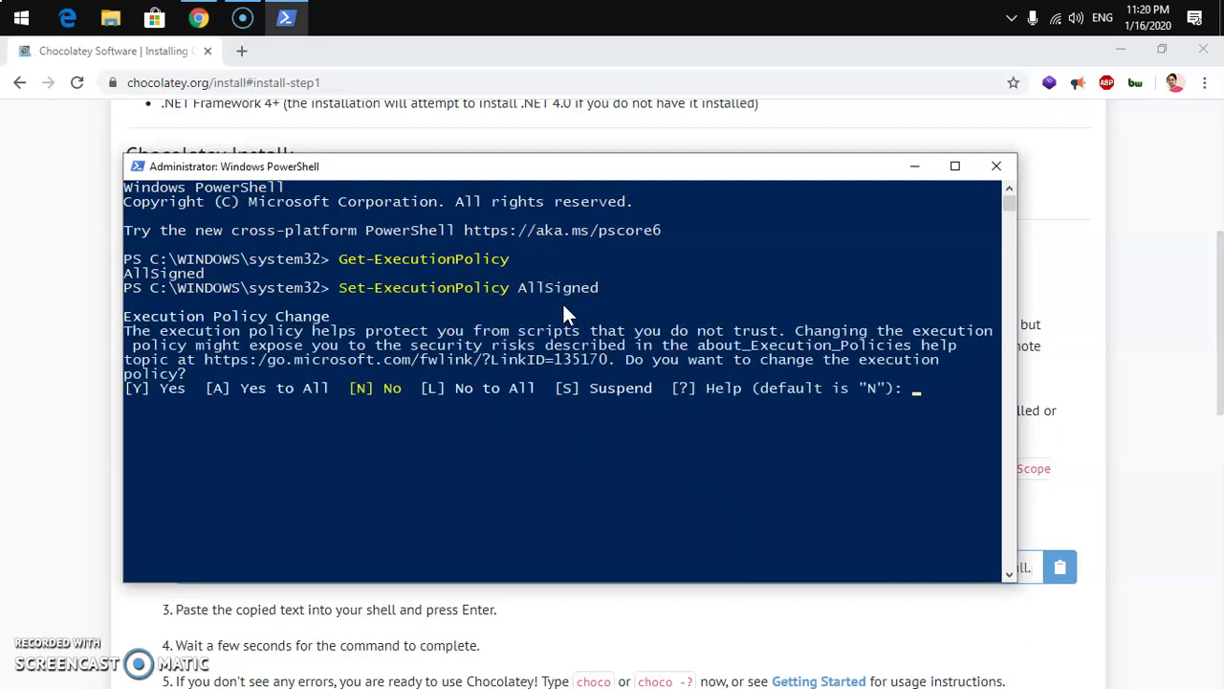
type("y")
key("Return")
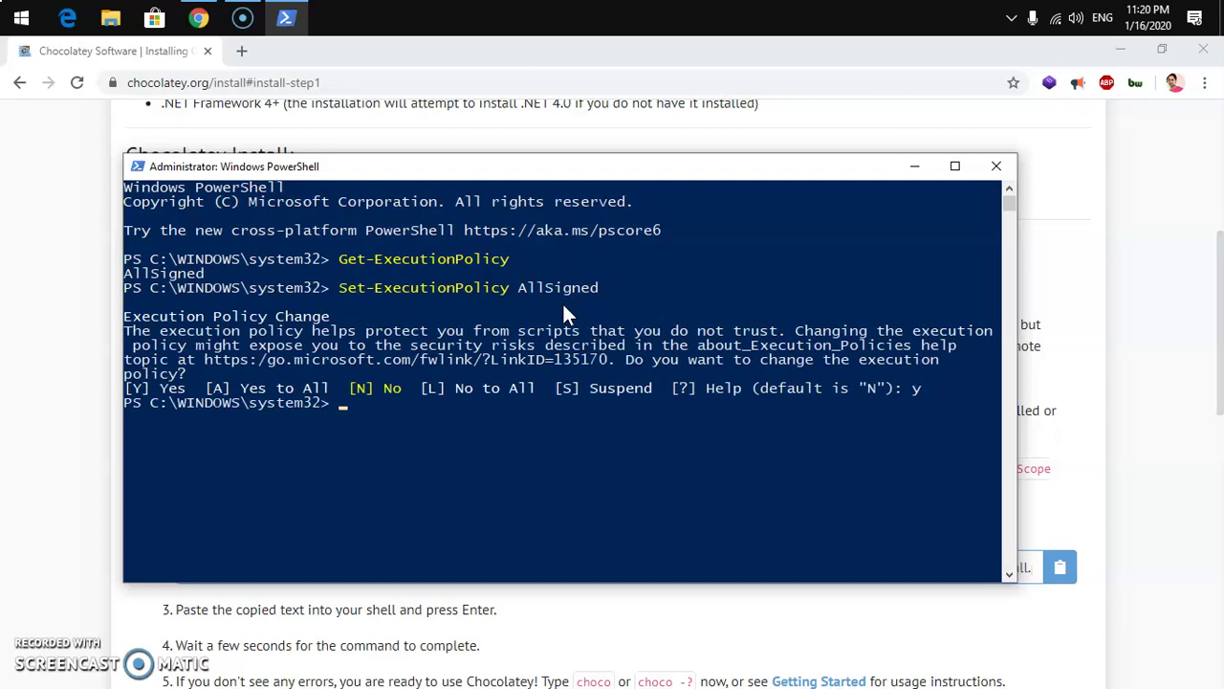
- Clear the PowerShell console and scroll the Chocolatey install page down to the install command
left_click(514, 330)
key("ctrl+l")
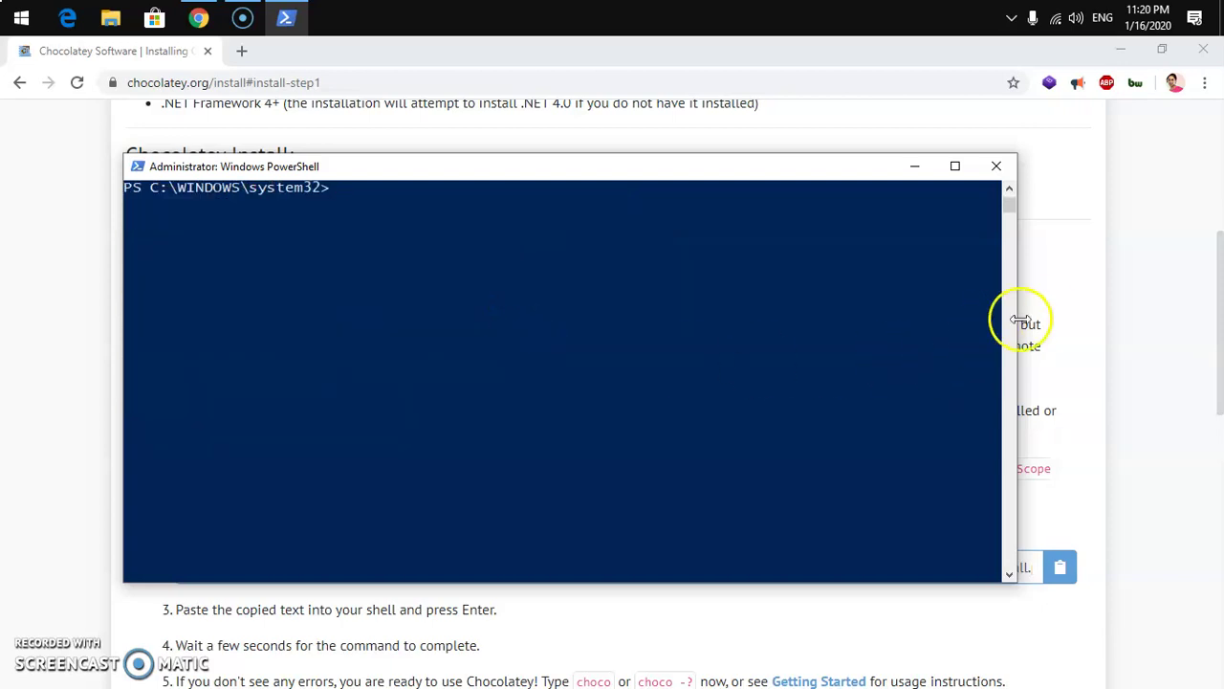
left_click(1052, 320)
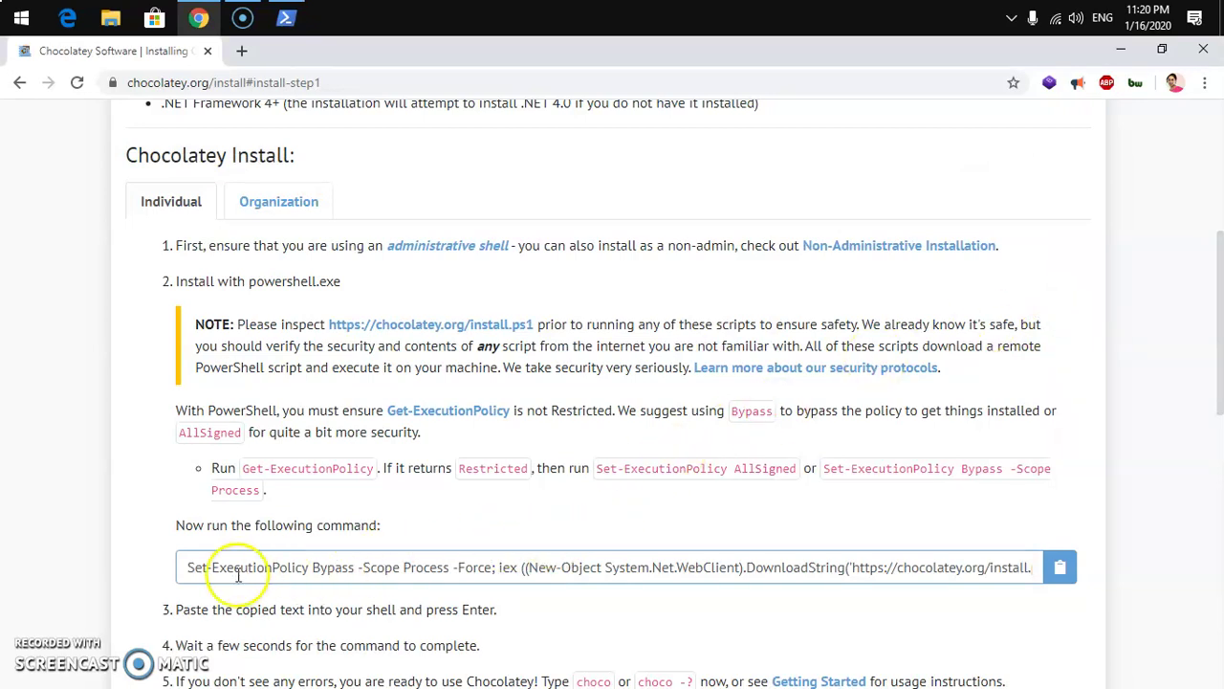
scroll(350, 541, "down", 2)
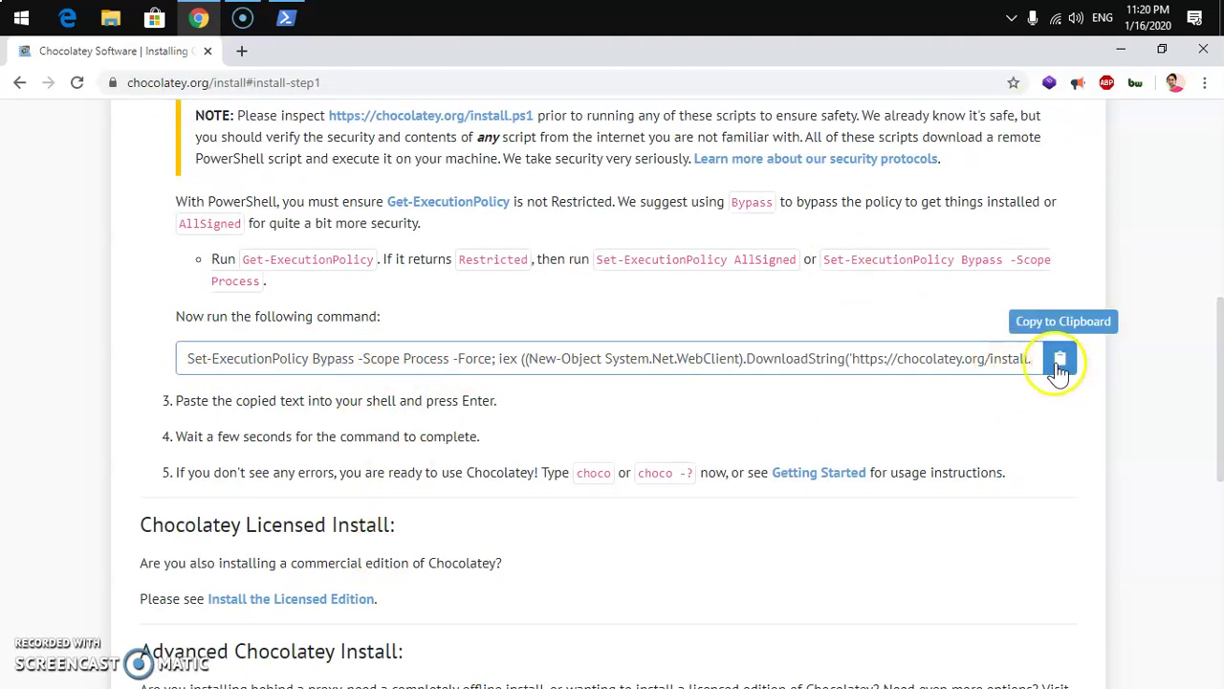
- Copy the Chocolatey install command, run it in admin PowerShell until choco.exe is ready, then clear the console
left_click(1058, 369)
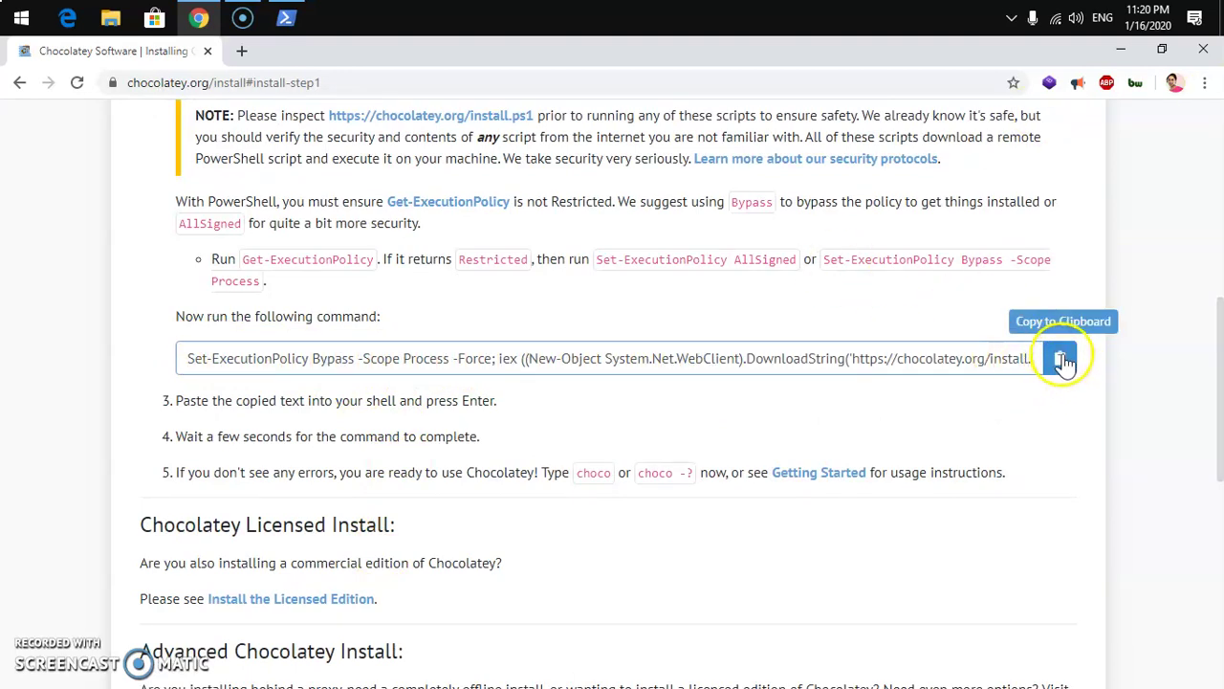
left_click(1064, 364)
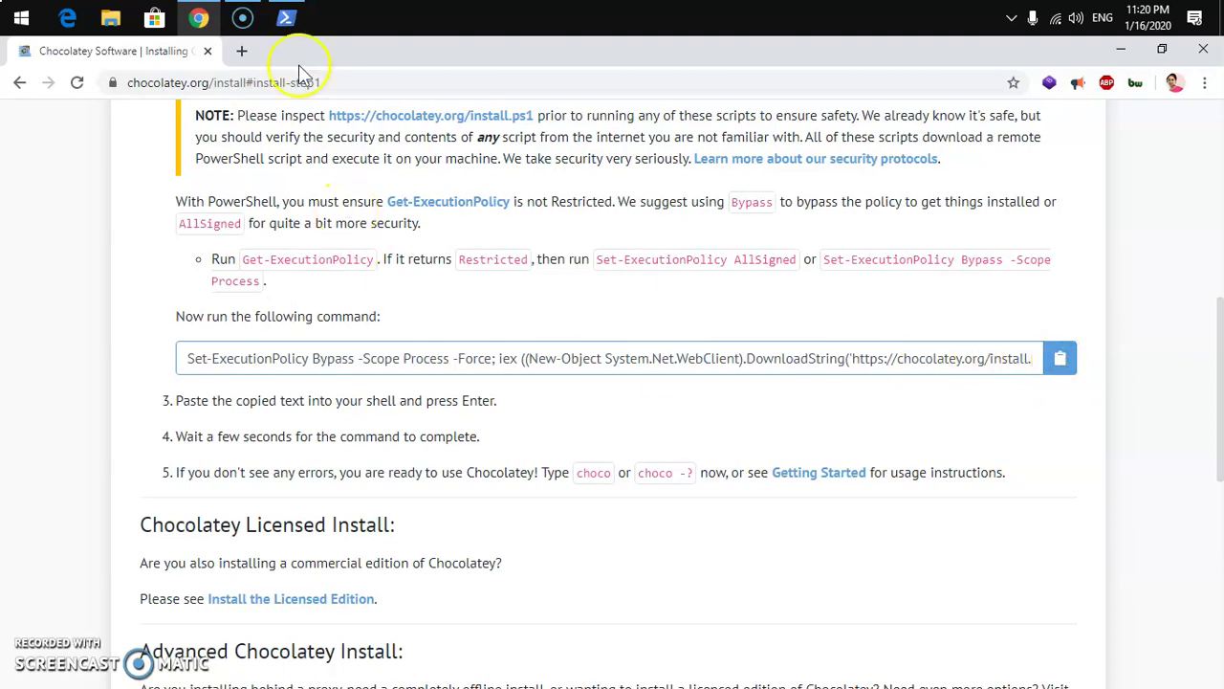
left_click(287, 21)
right_click(374, 239)
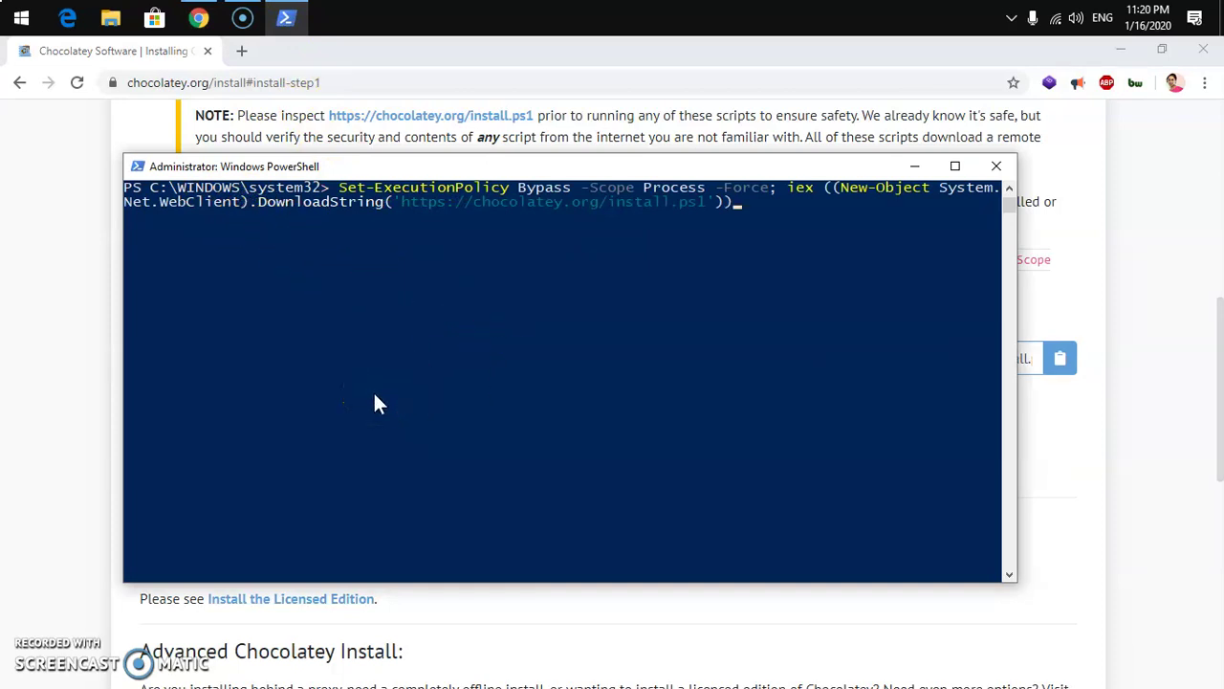
key("Return")
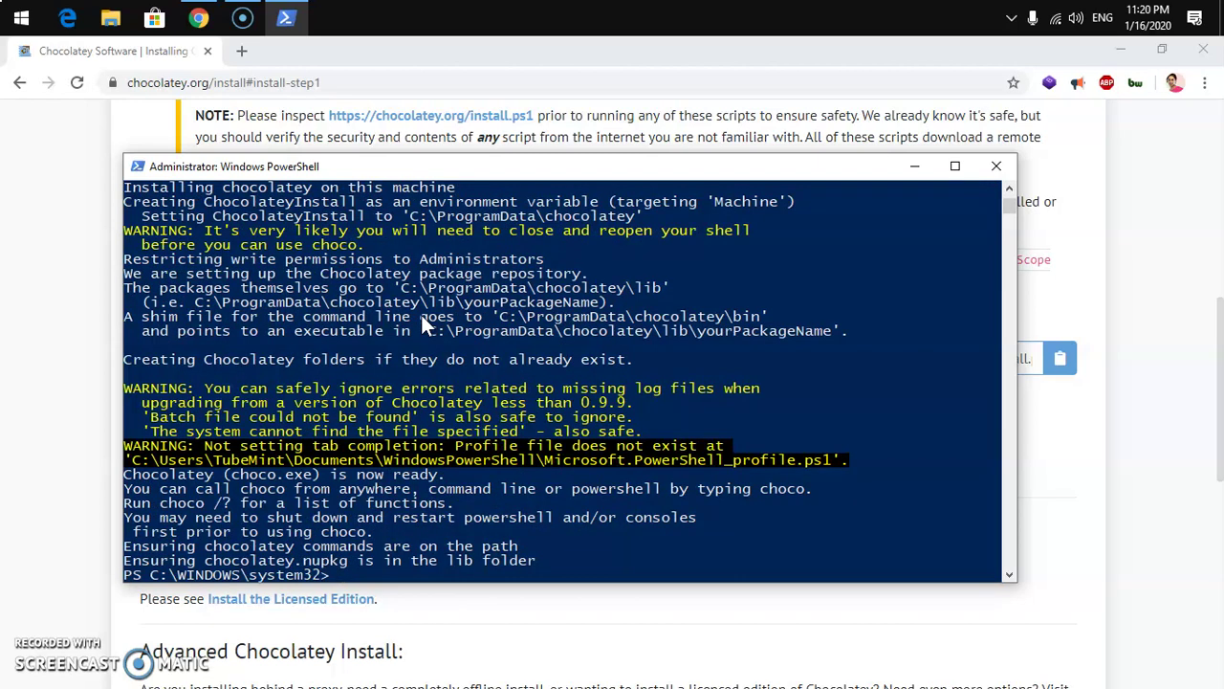
key("ctrl+l")
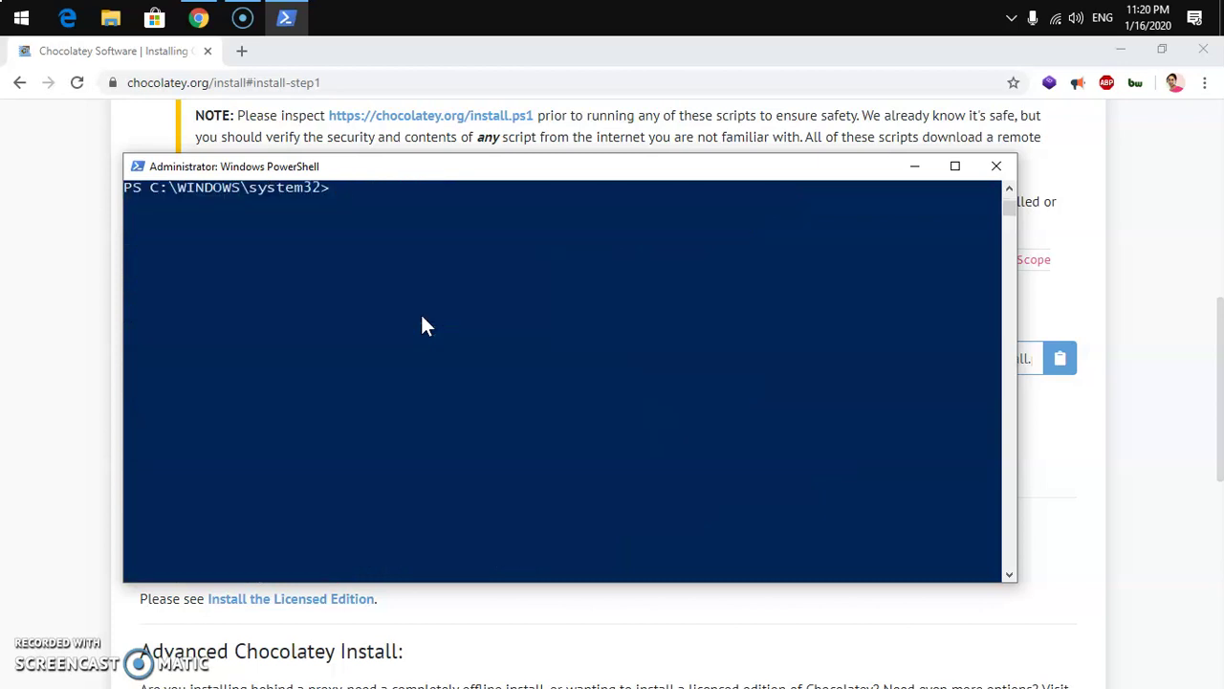
- Run choco to confirm Chocolatey v0.10.15 is installed
type("cholo")
key("BackSpace")
key("BackSpace")
type("co")
key("Return")
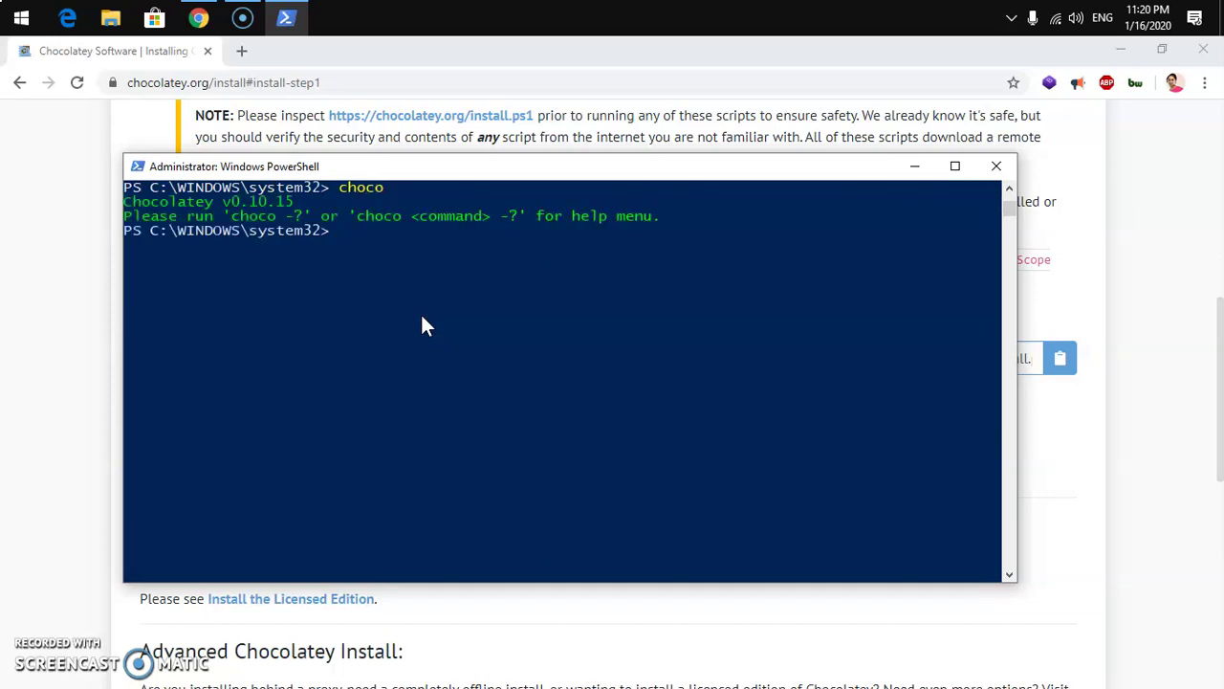
- Run choco -? to print Chocolatey's full help listing of options
left_click(185, 199)
left_click_drag(227, 217, 281, 216)
left_click(323, 218)
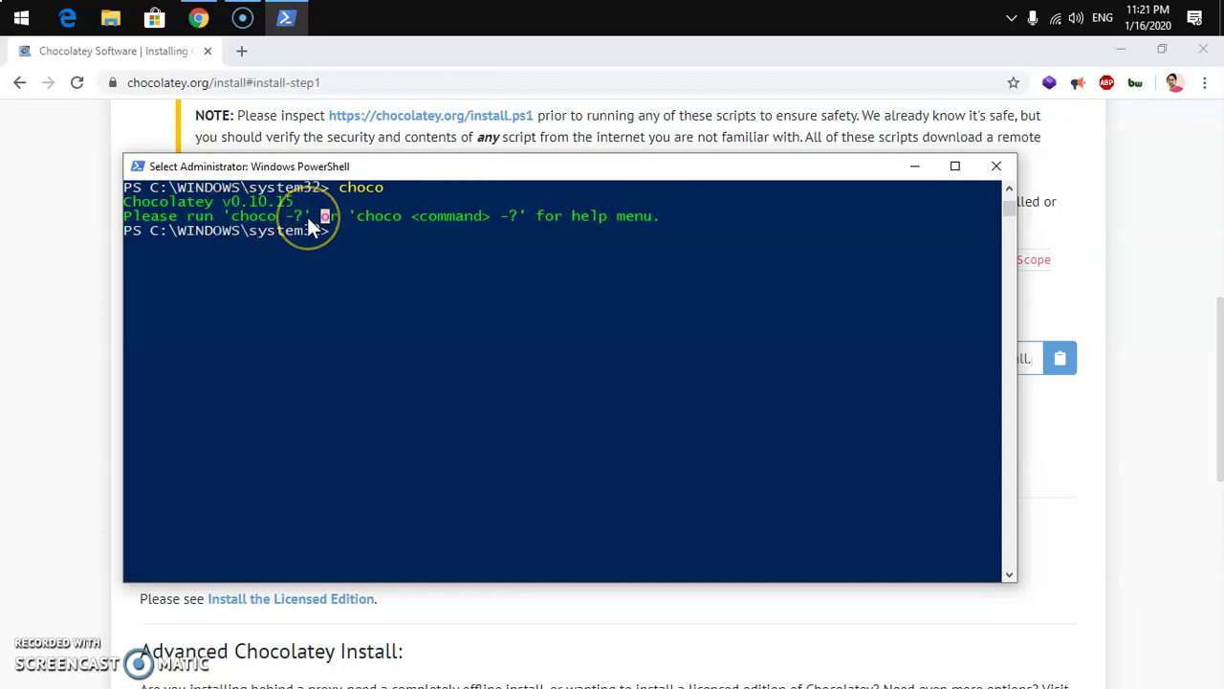
type("choco")
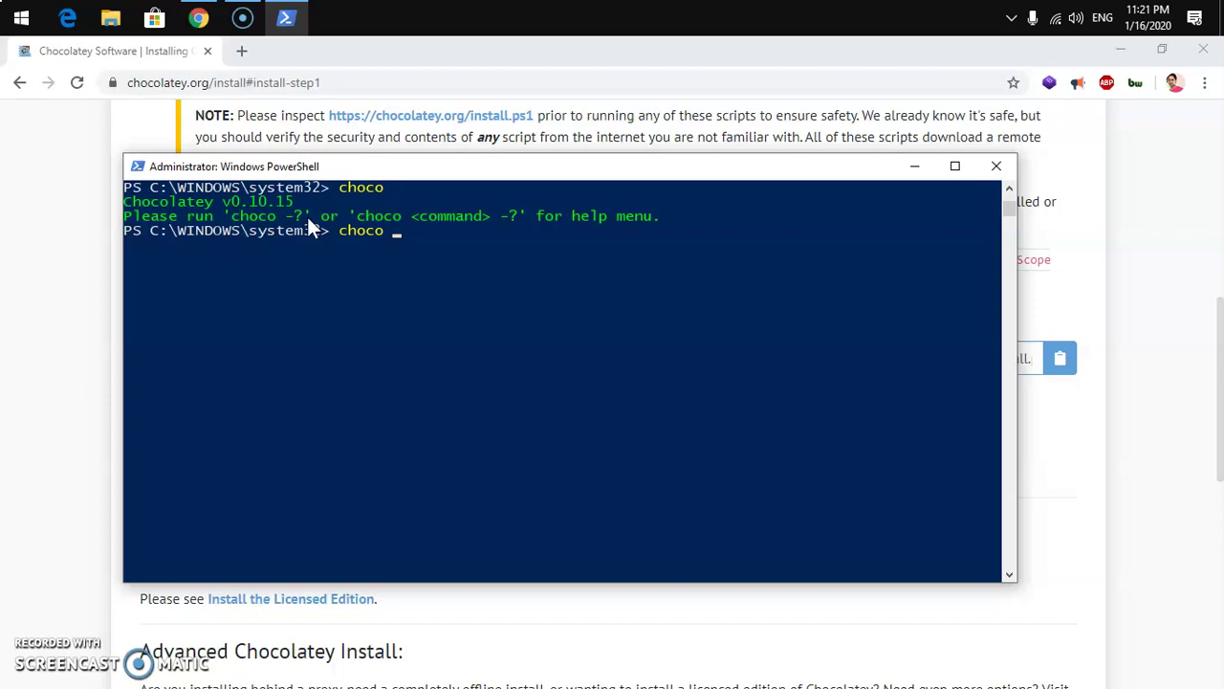
type(" ->")
key("BackSpace")
type("?")
key("Return")
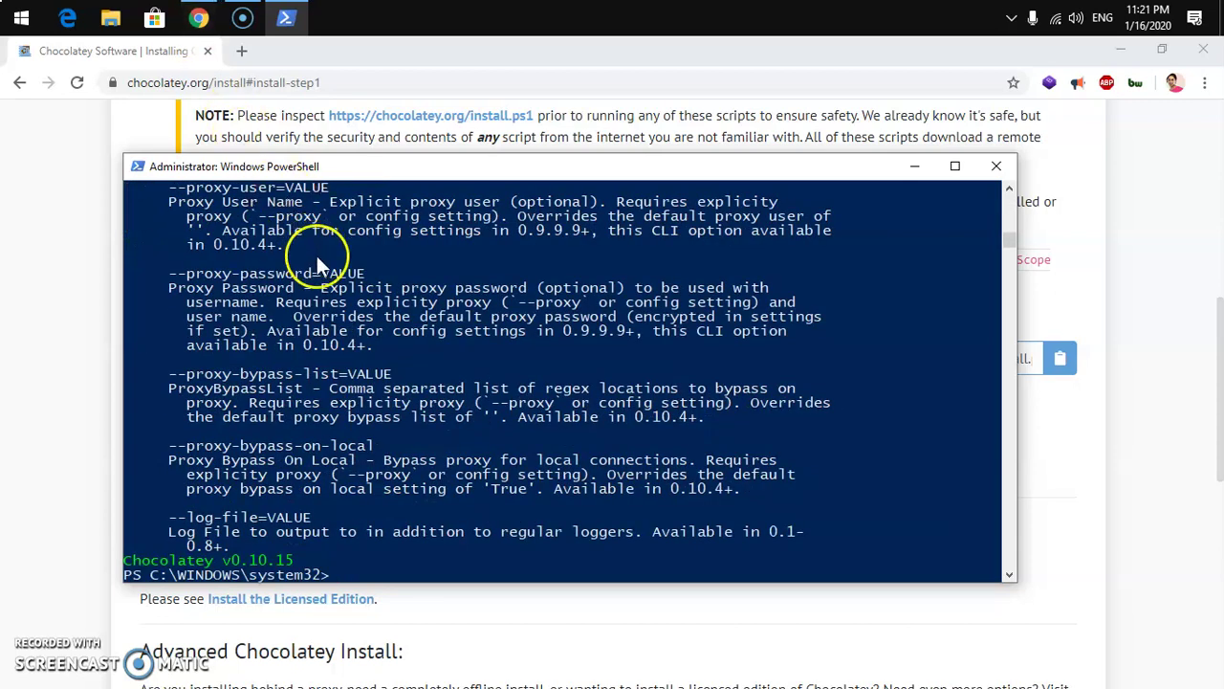
- Navigate from the Chocolatey home page to the packages gallery and search for nodejs
left_click(1148, 391)
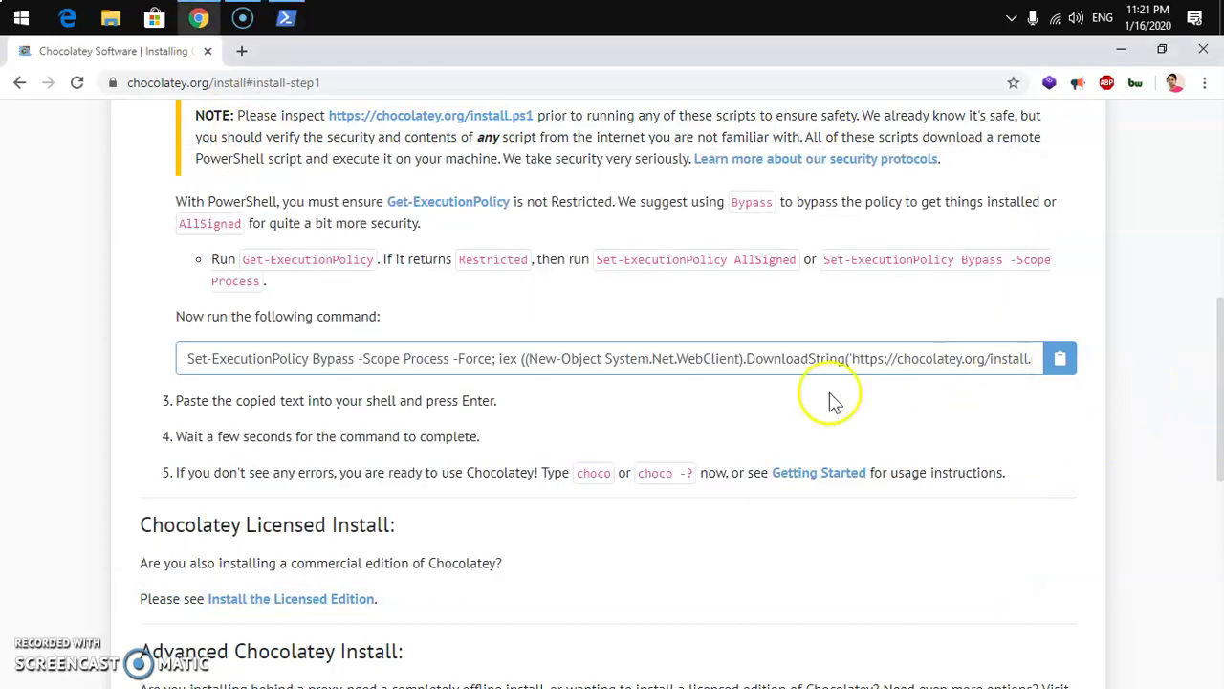
scroll(804, 411, "up", 5)
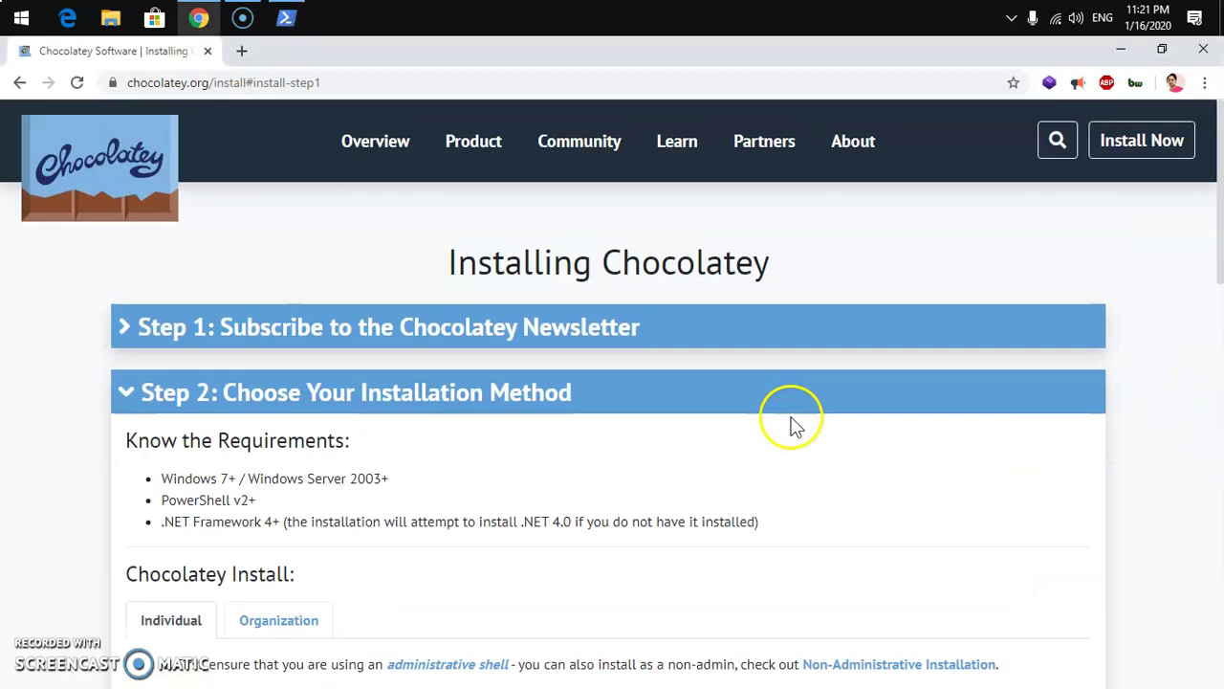
left_click(53, 177)
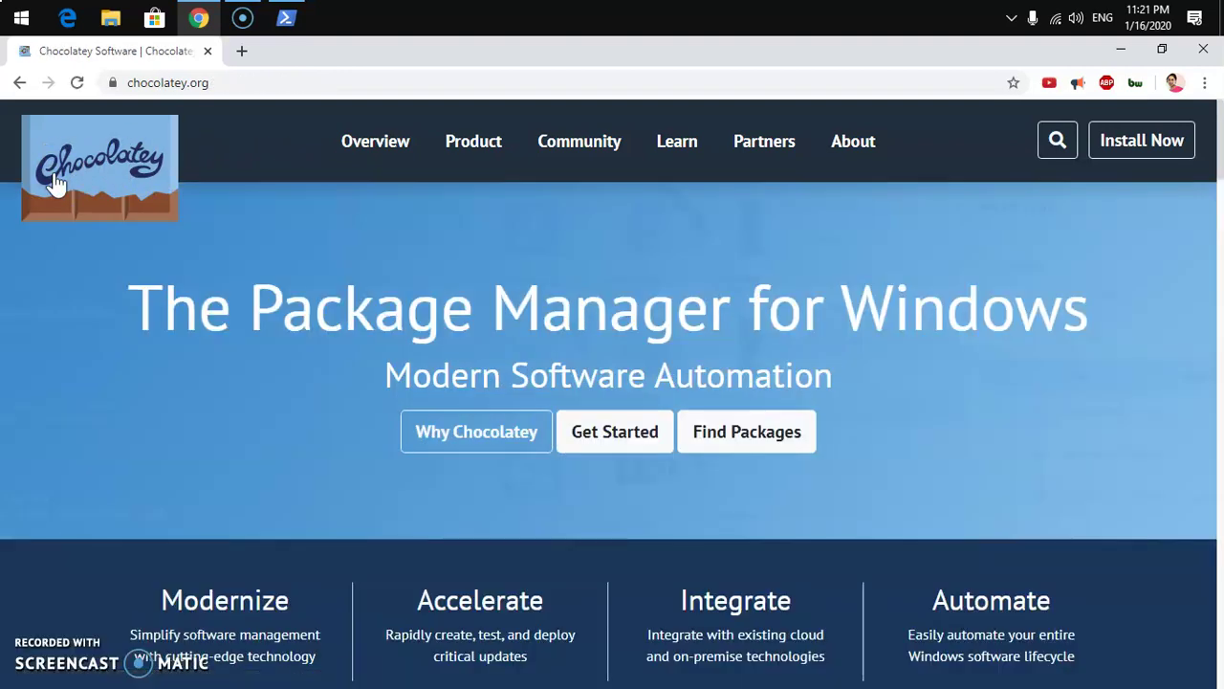
left_click(732, 437)
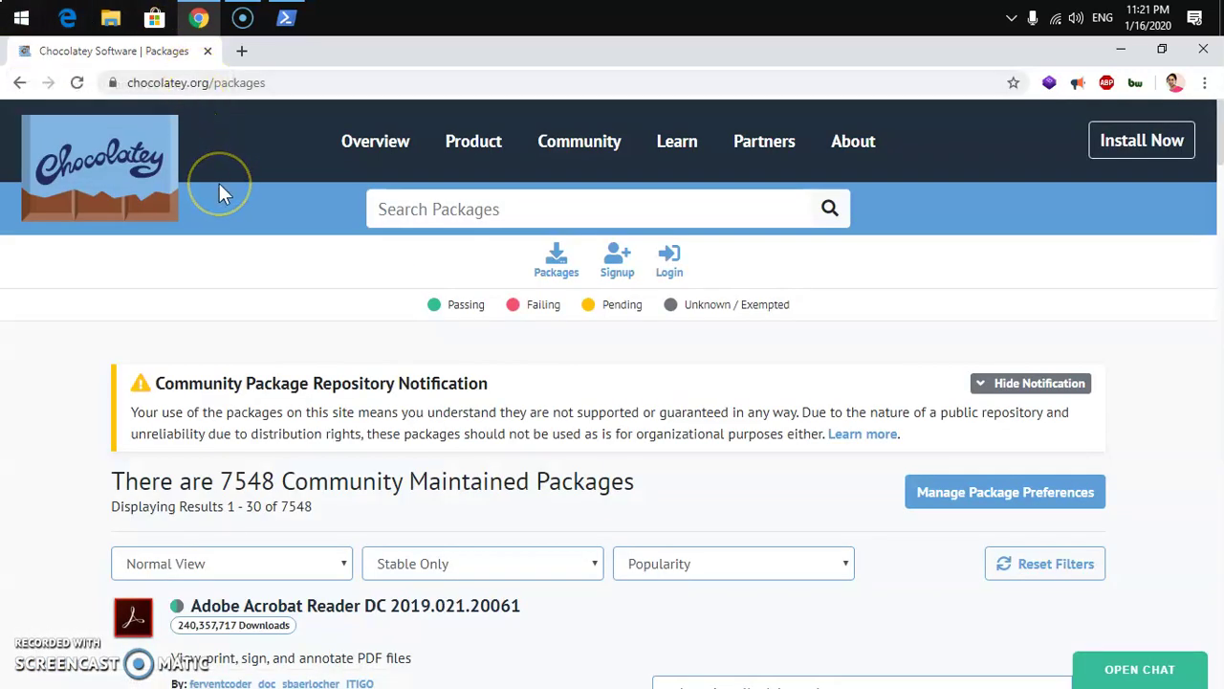
left_click(528, 206)
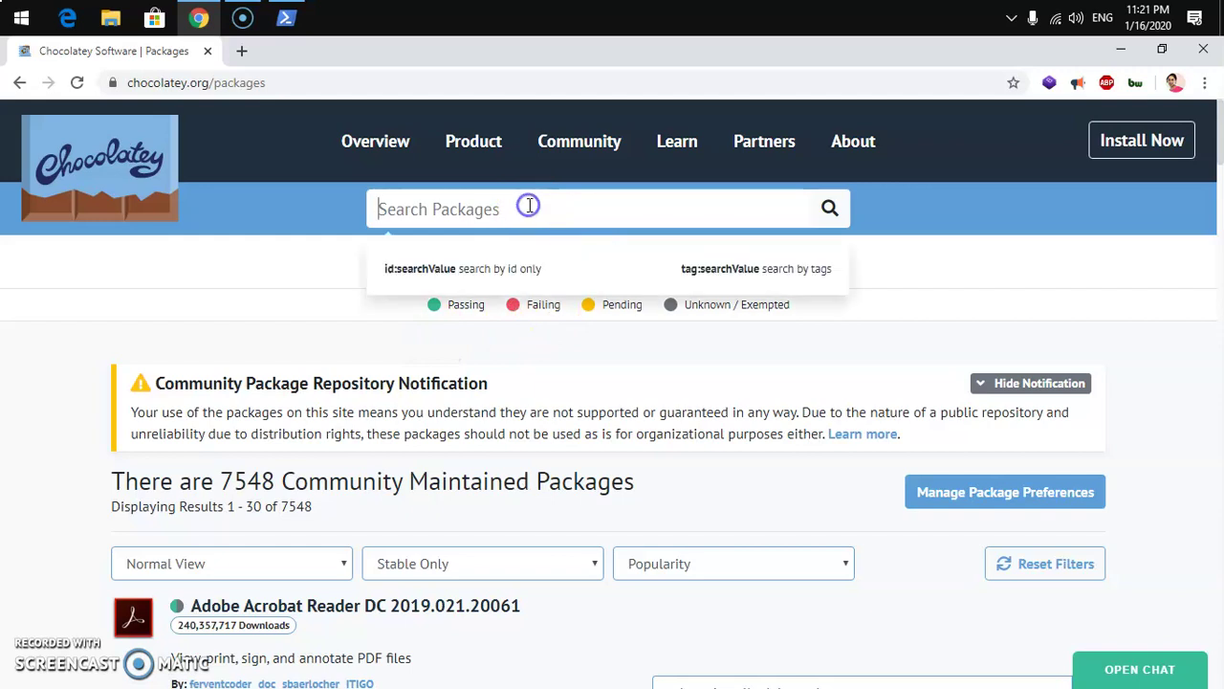
type("nodejs")
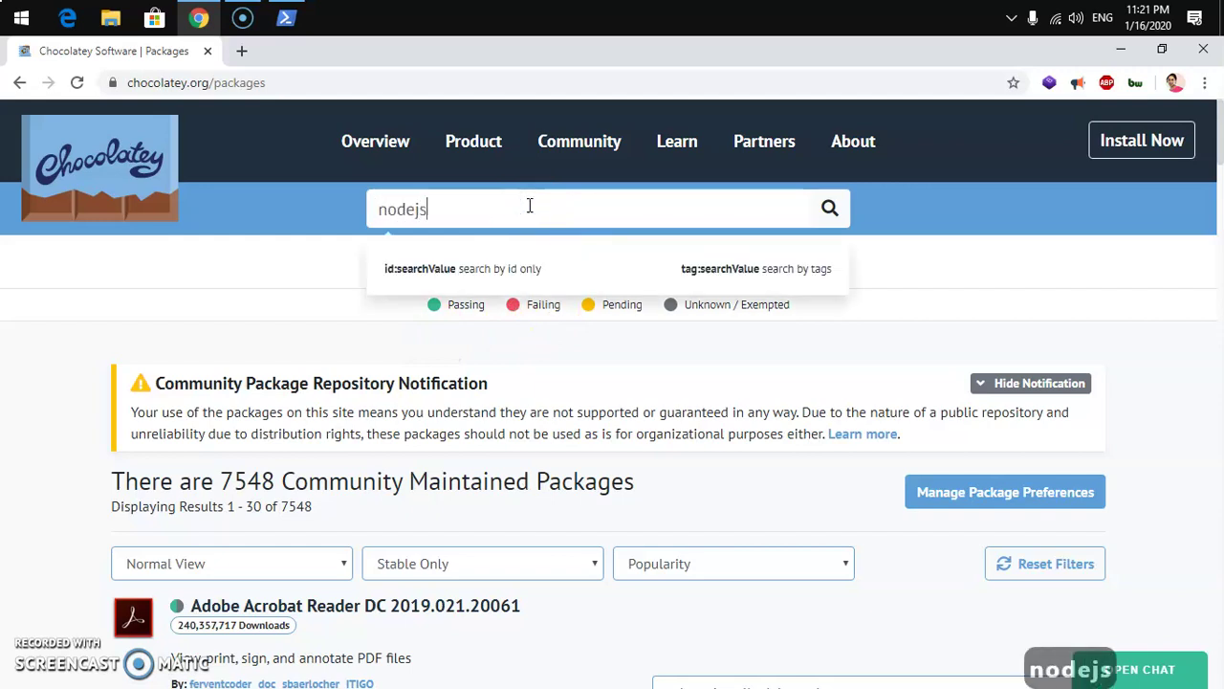
key("Return")
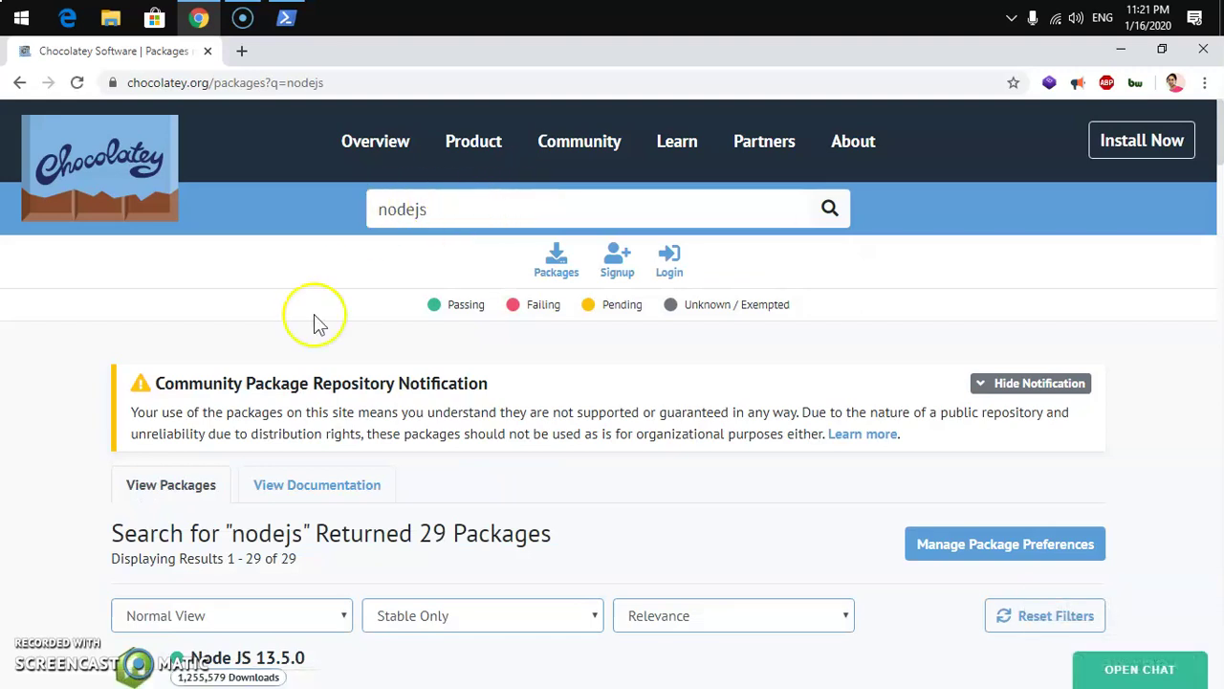
- Browse the 29 nodejs results, then drop ?q=nodejs from the address to reload all 7548 packages
scroll(554, 541, "down", 2)
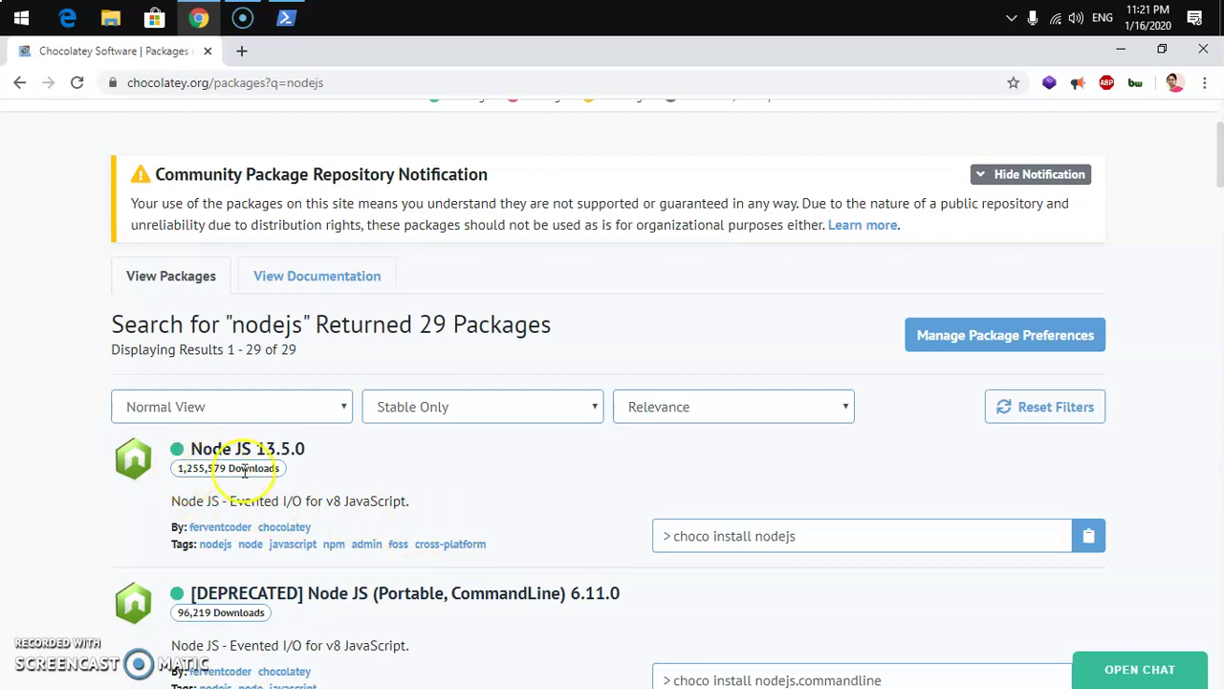
scroll(604, 513, "down", 4)
scroll(604, 514, "down", 10)
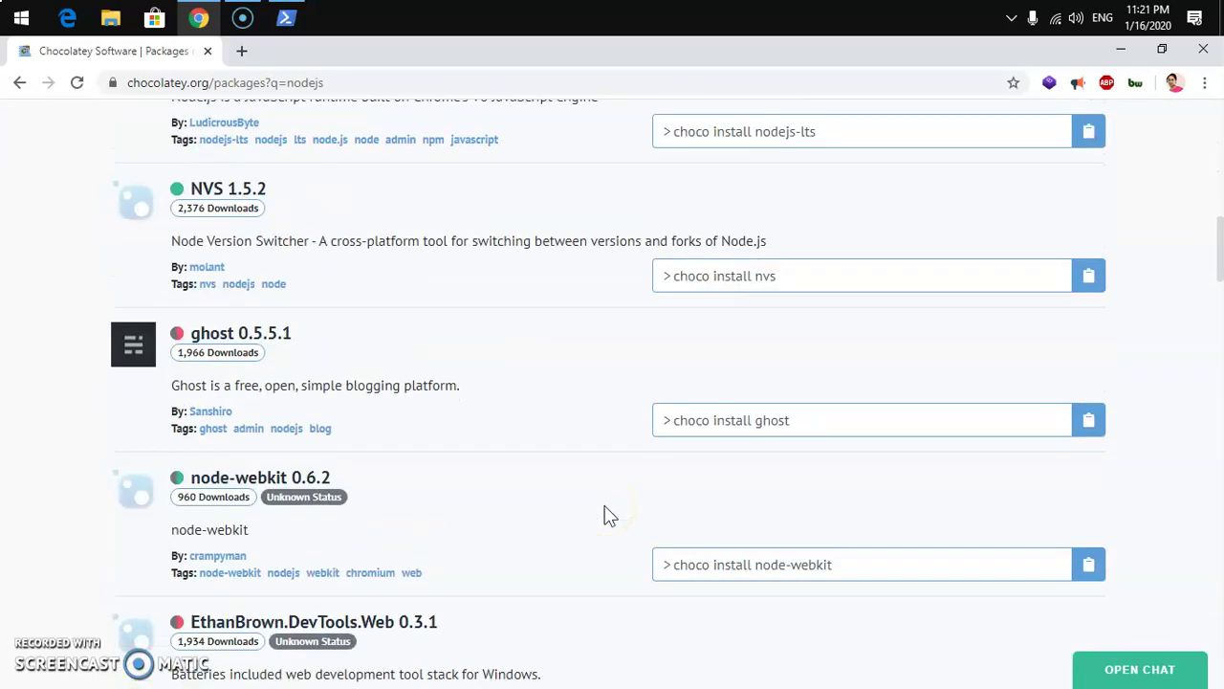
scroll(603, 515, "down", 15)
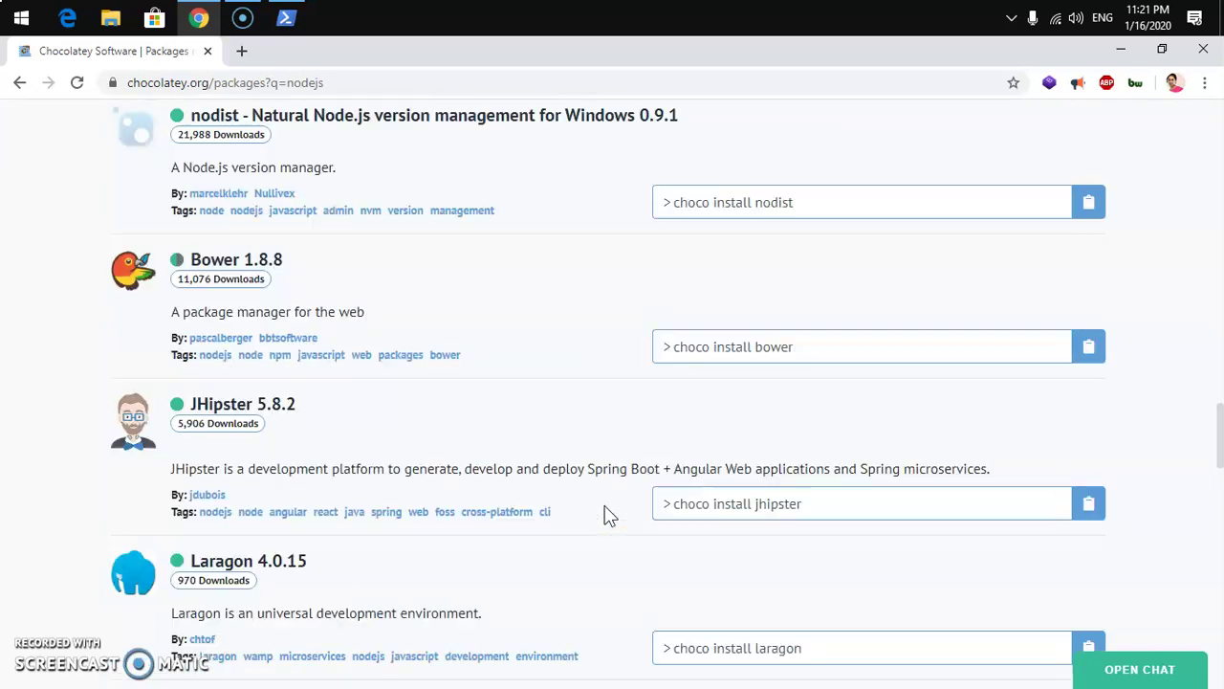
key("Home")
scroll(607, 514, "down", 2)
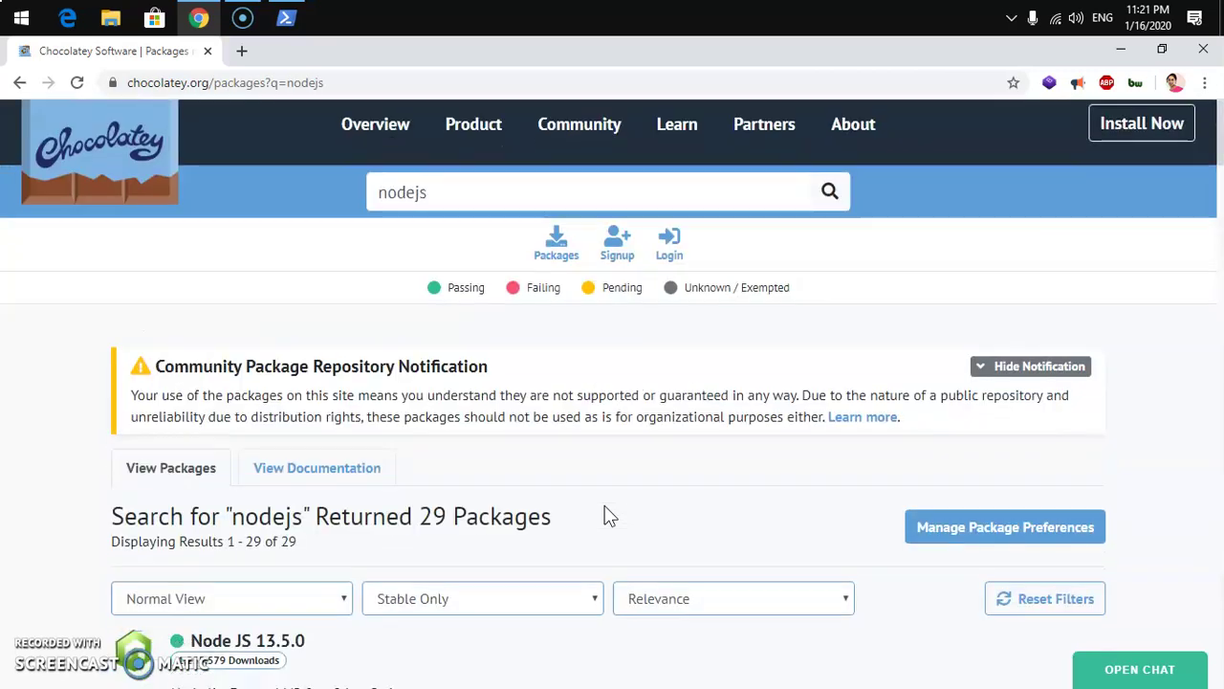
scroll(476, 472, "up", 2)
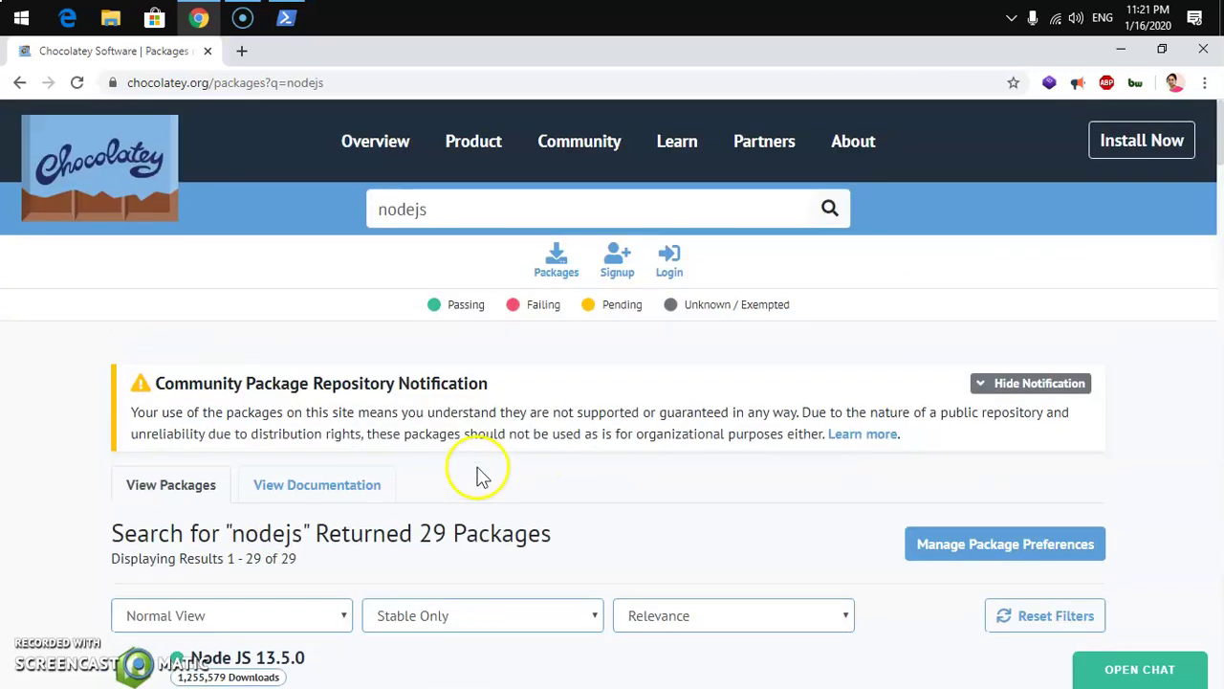
left_click_drag(443, 215, 323, 208)
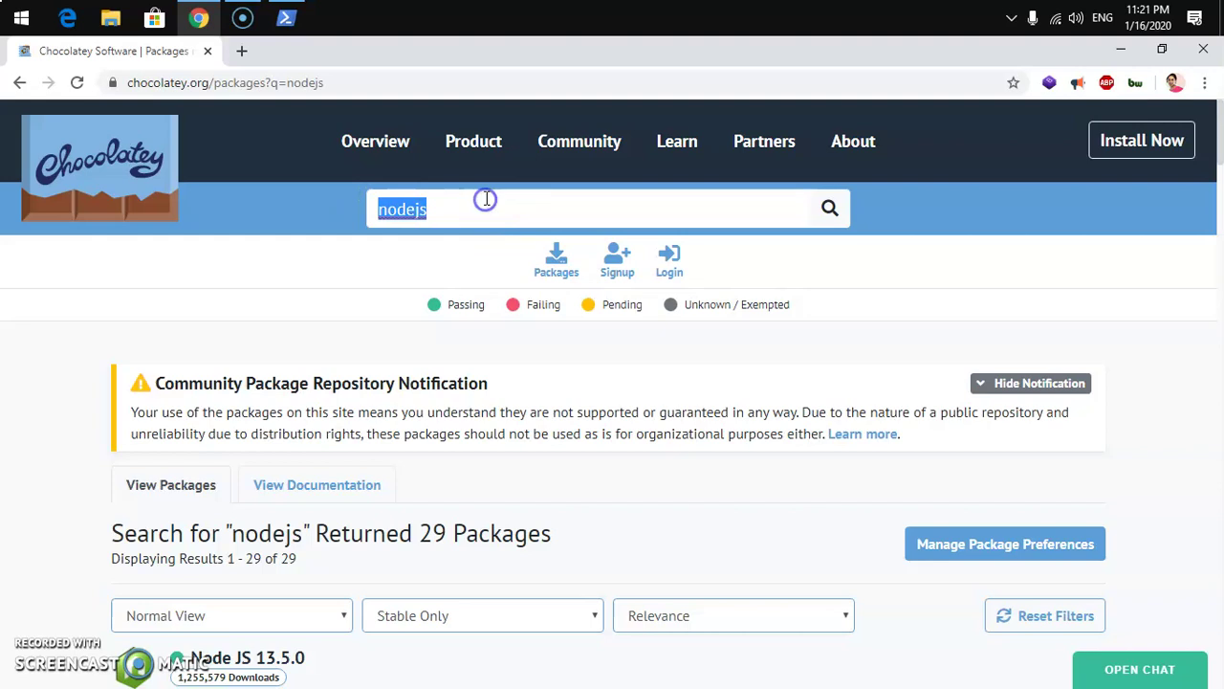
left_click_drag(265, 82, 472, 79)
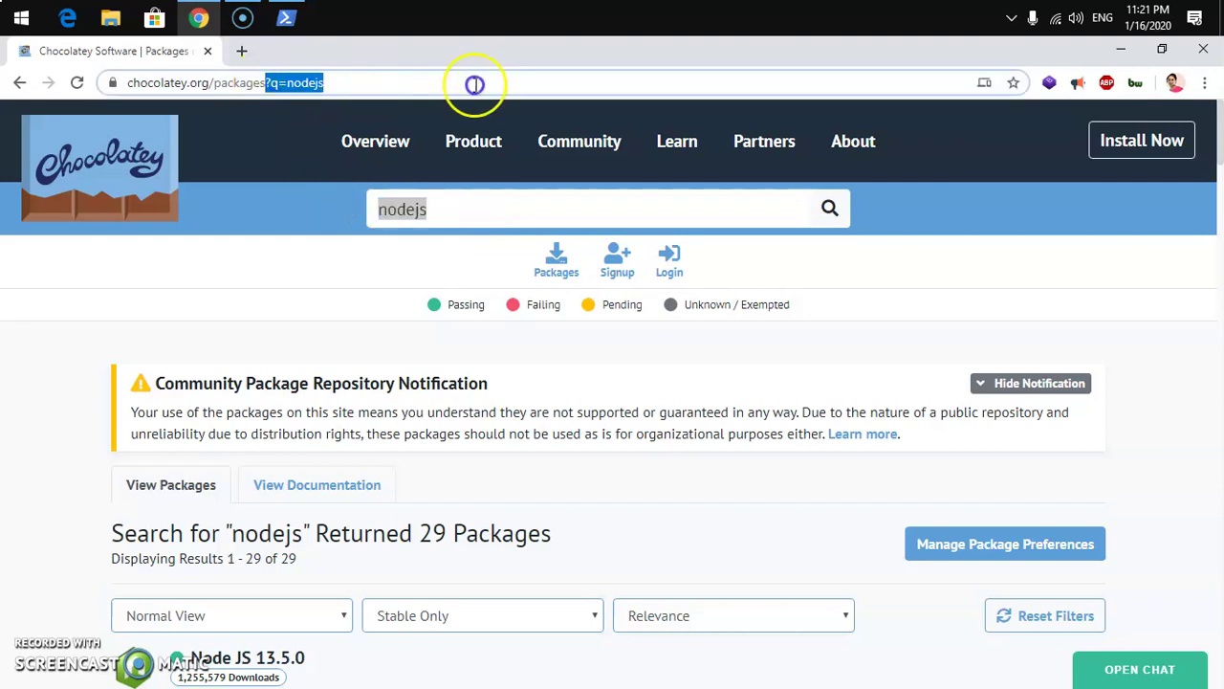
key("BackSpace")
key("Return")
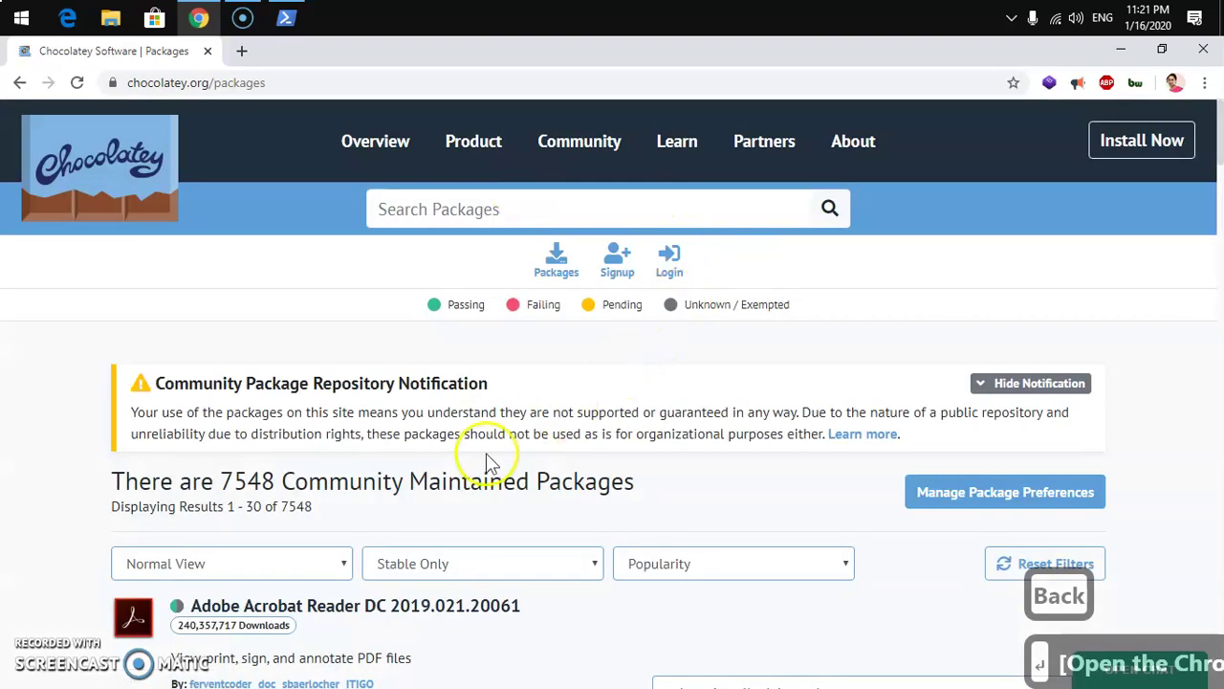
- Highlight the 7548 package count and scroll through the package list
left_click_drag(221, 481, 274, 480)
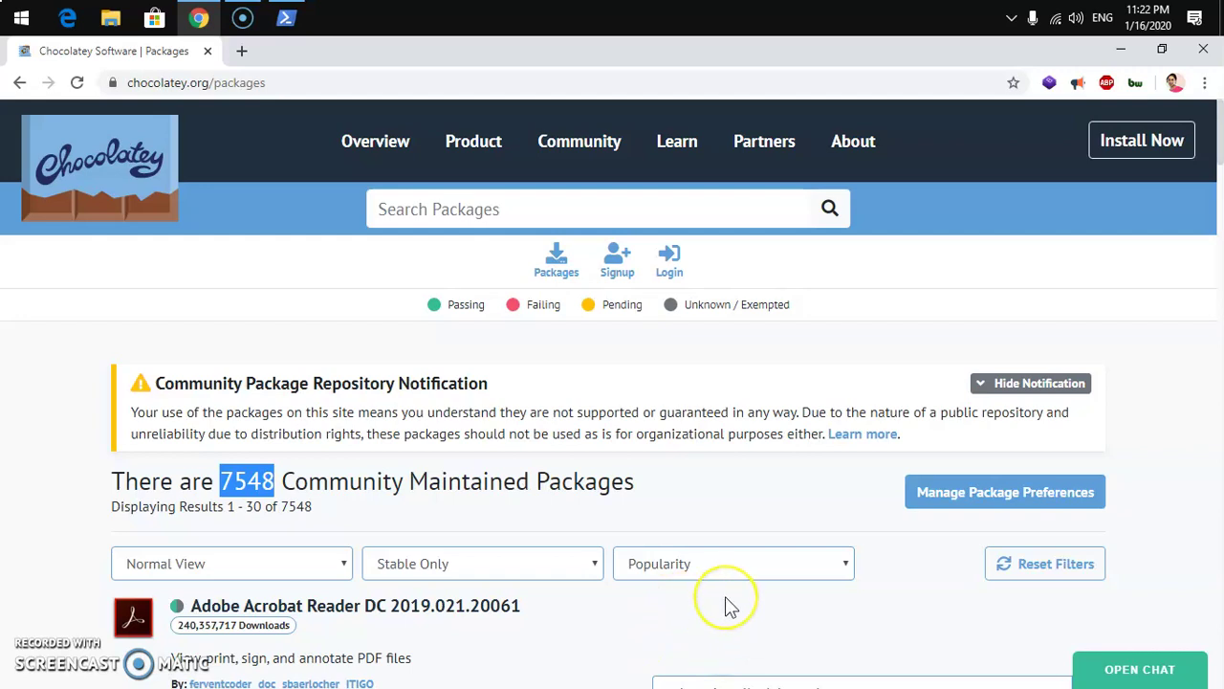
scroll(725, 603, "down", 2)
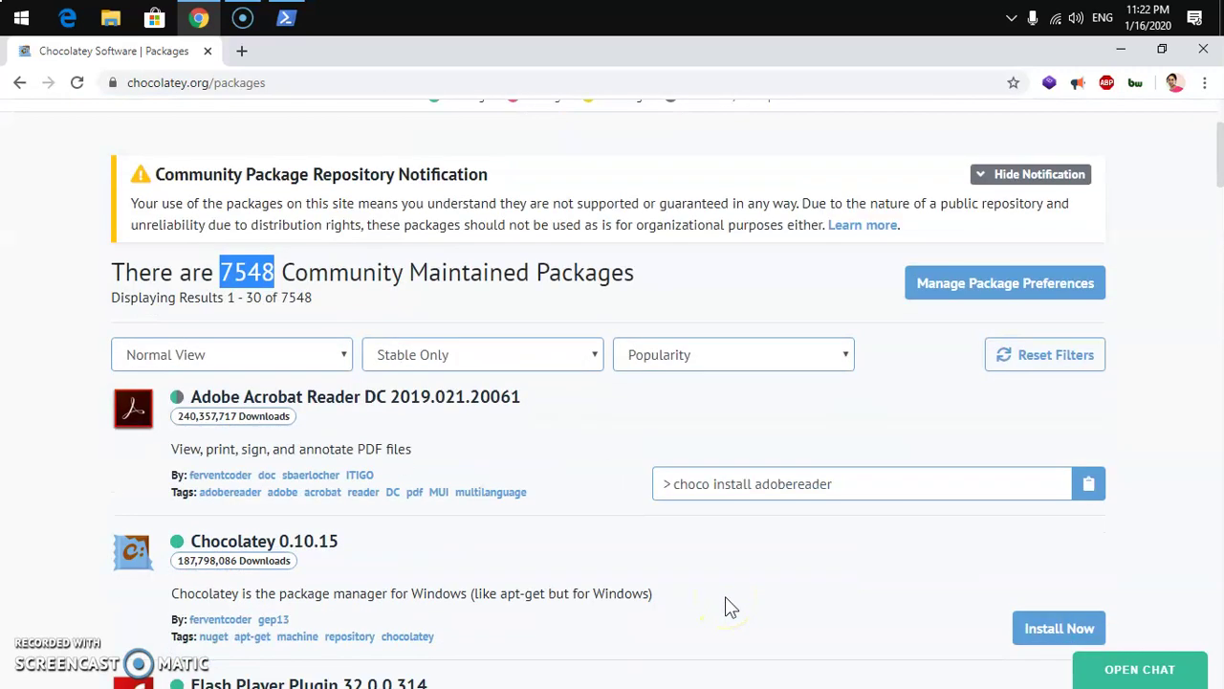
scroll(726, 602, "down", 2)
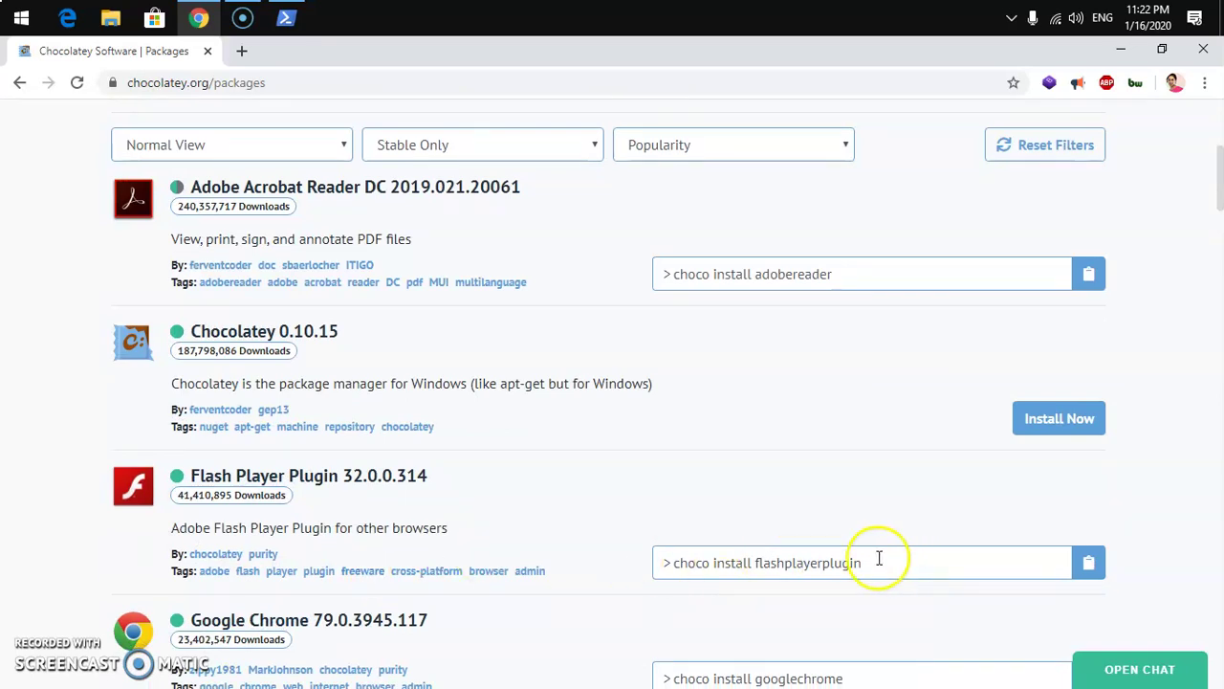
scroll(596, 579, "up", 4)
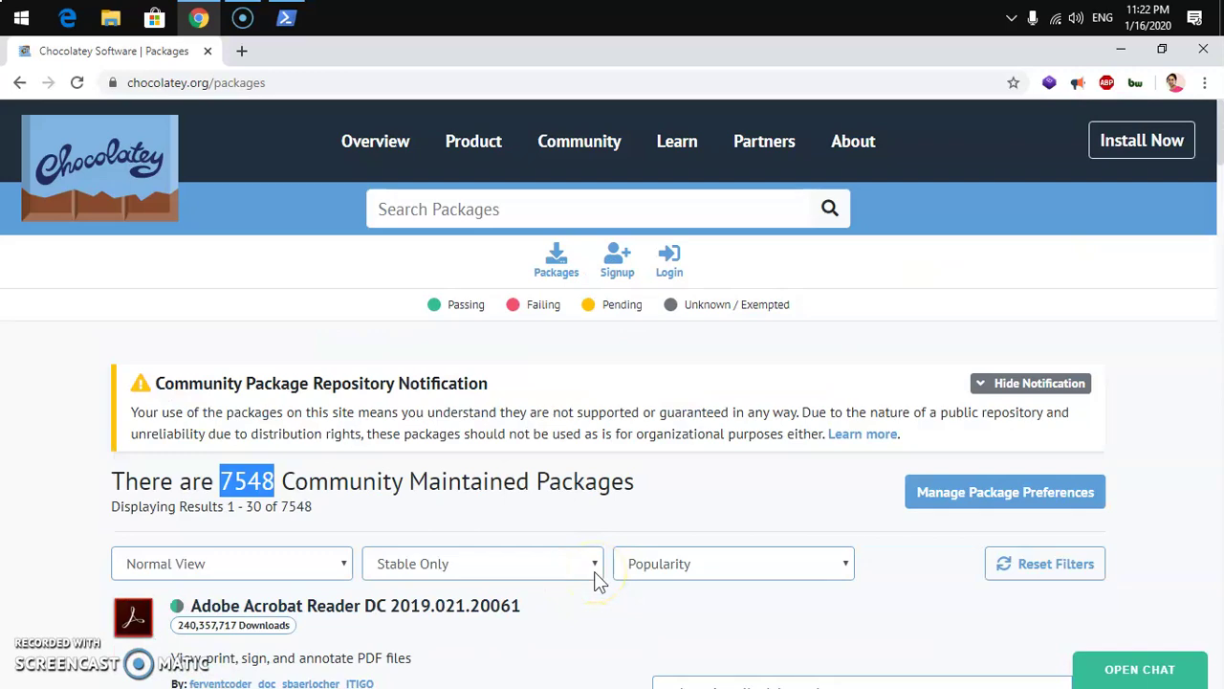
scroll(596, 579, "down", 4)
scroll(712, 286, "up", 4)
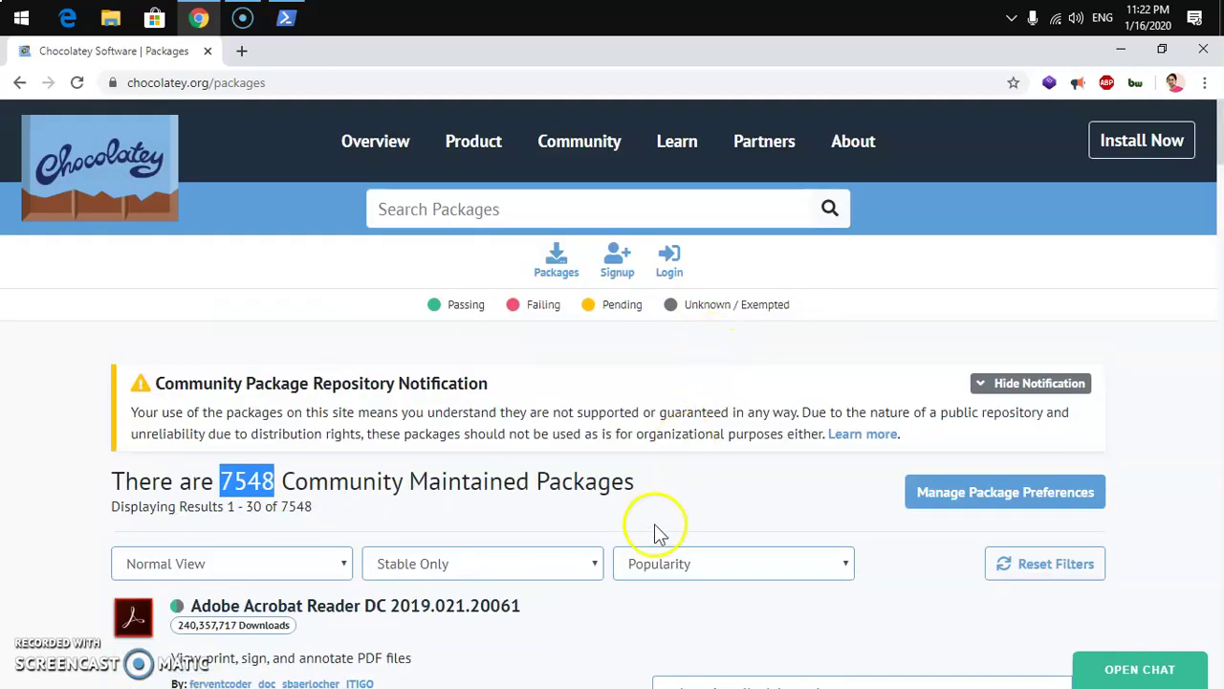
left_click(661, 483)
scroll(713, 524, "down", 2)
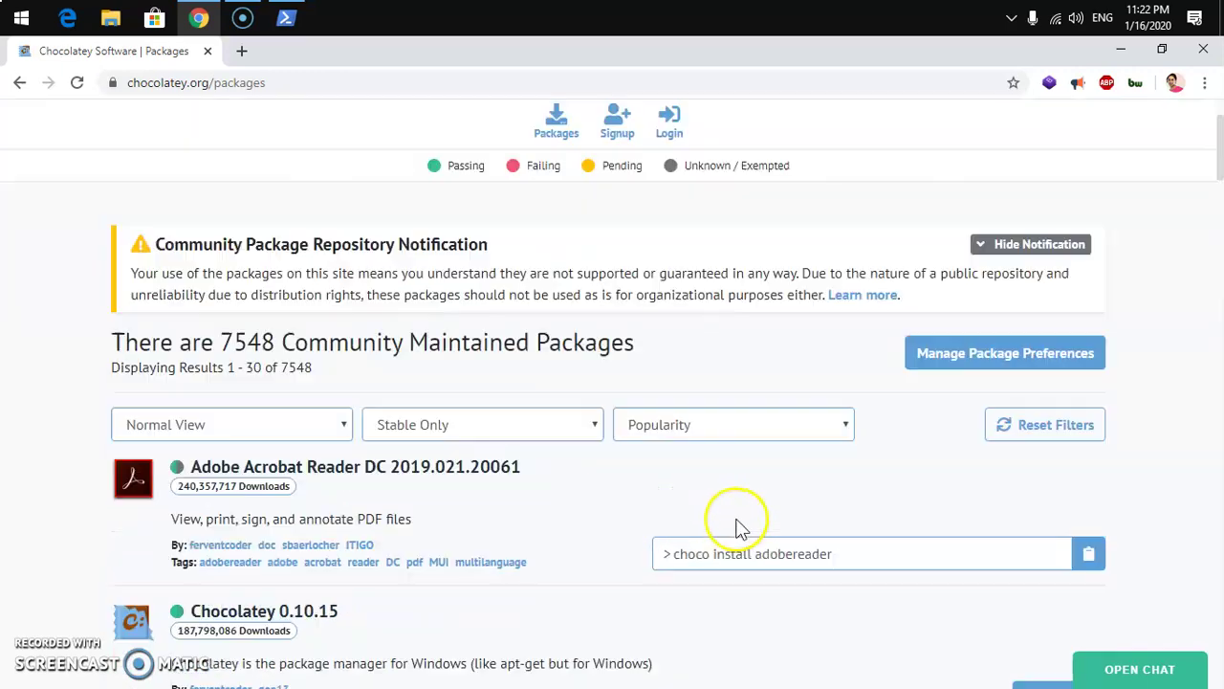
scroll(736, 526, "down", 3)
- Copy the adobereader install command, then scroll to Git (Install) 2.25.0's choco install git.install
left_click(1087, 273)
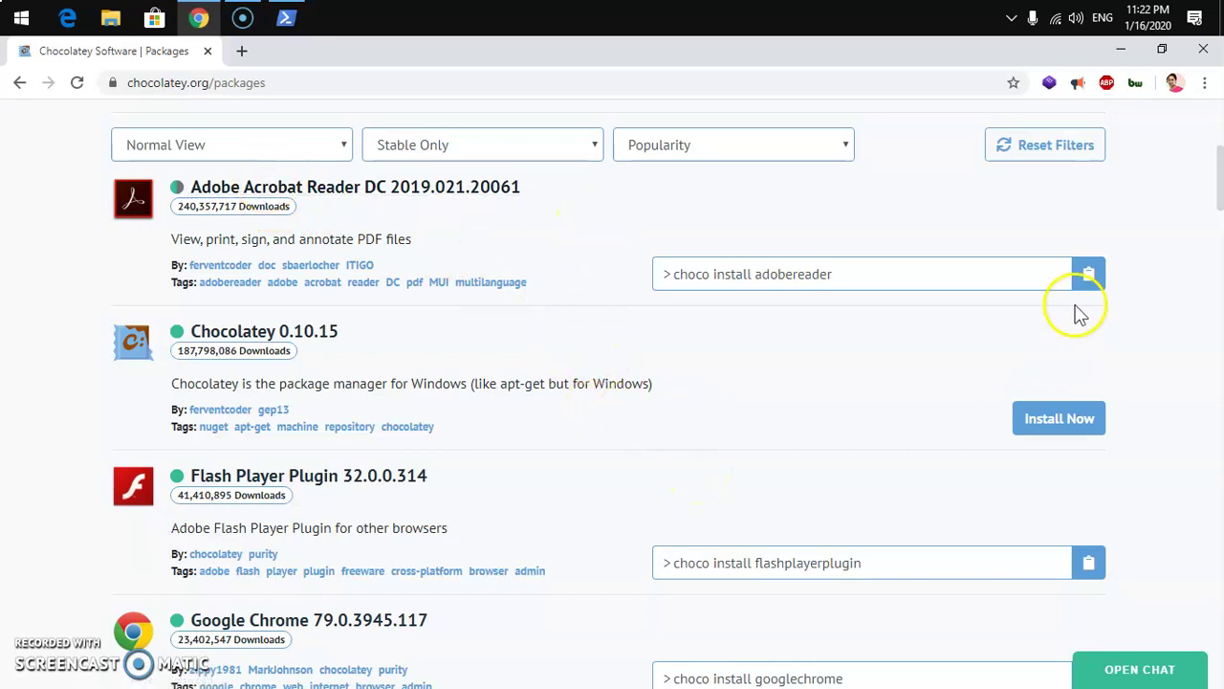
scroll(606, 541, "down", 2)
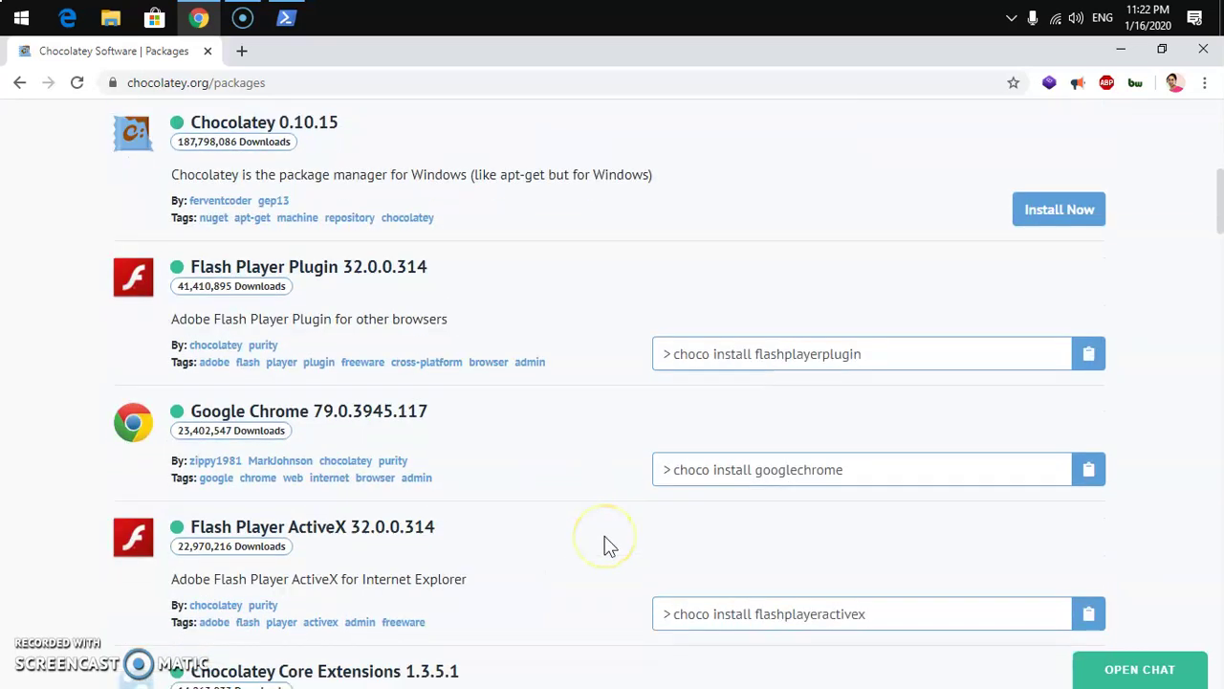
scroll(607, 542, "down", 8)
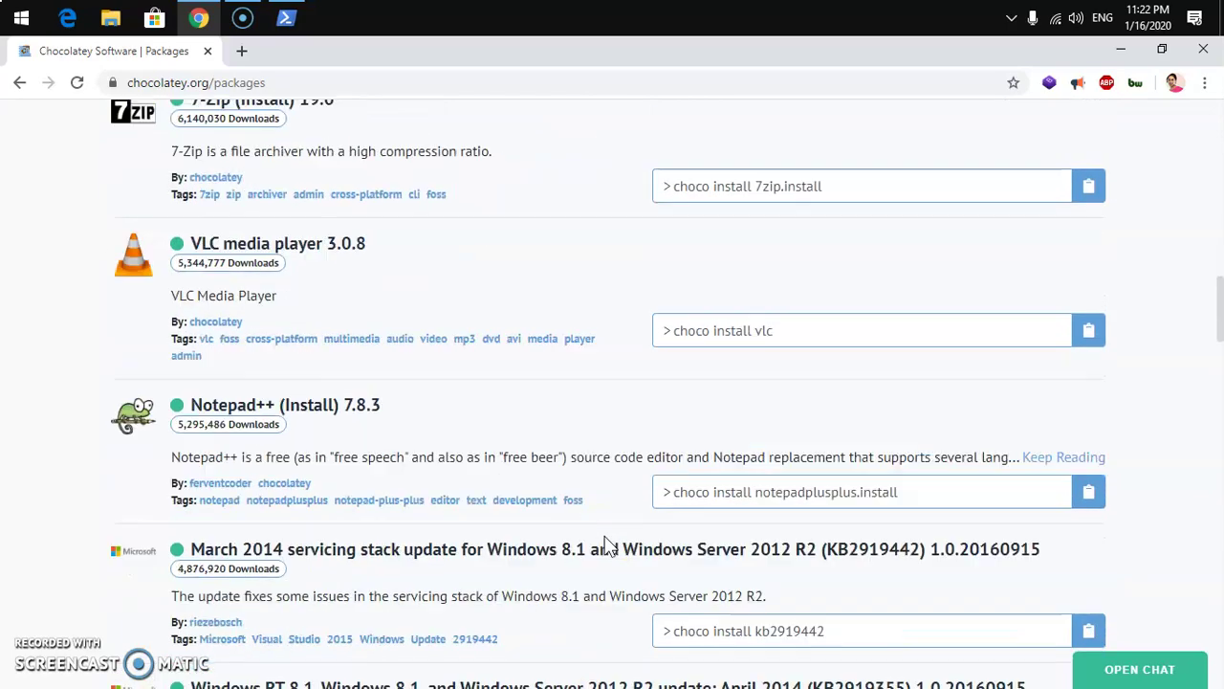
scroll(606, 542, "down", 1)
scroll(607, 545, "down", 6)
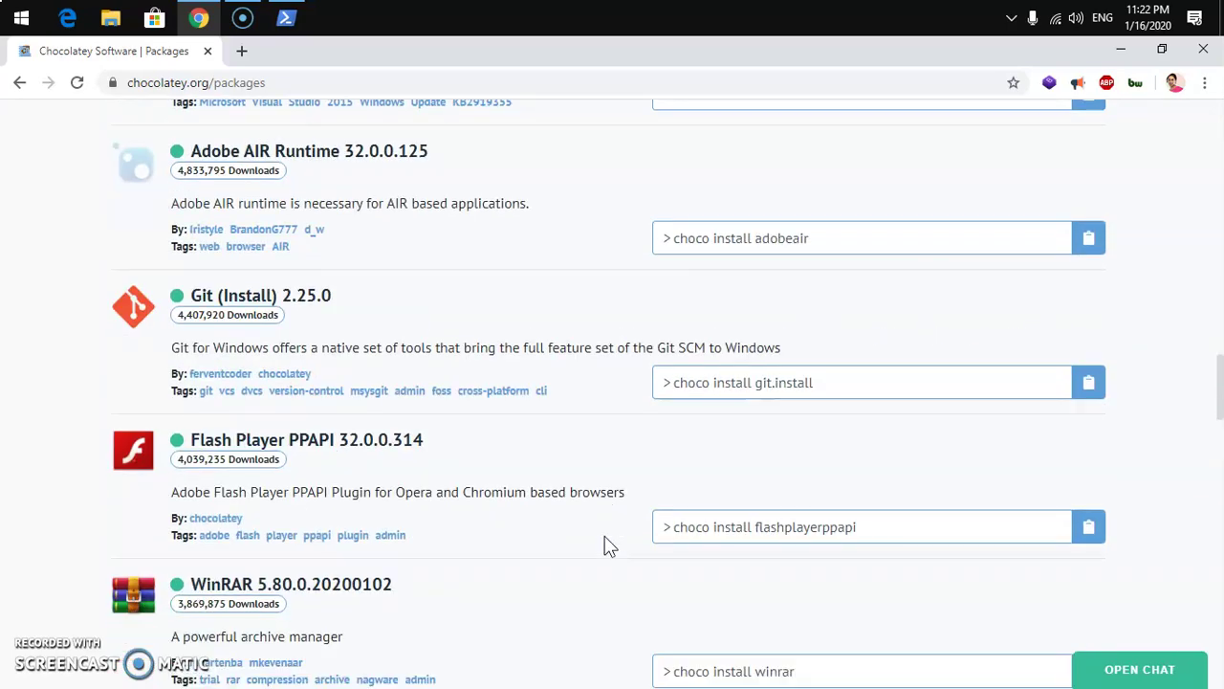
scroll(607, 543, "down", 12)
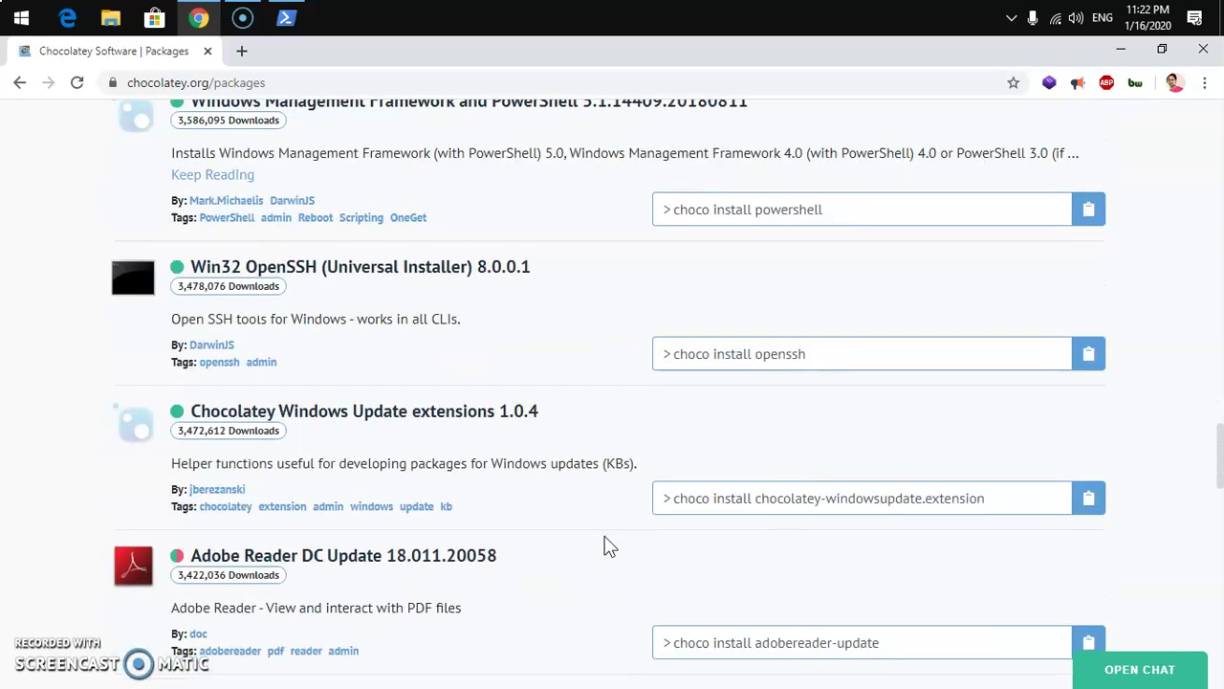
scroll(606, 543, "up", 12)
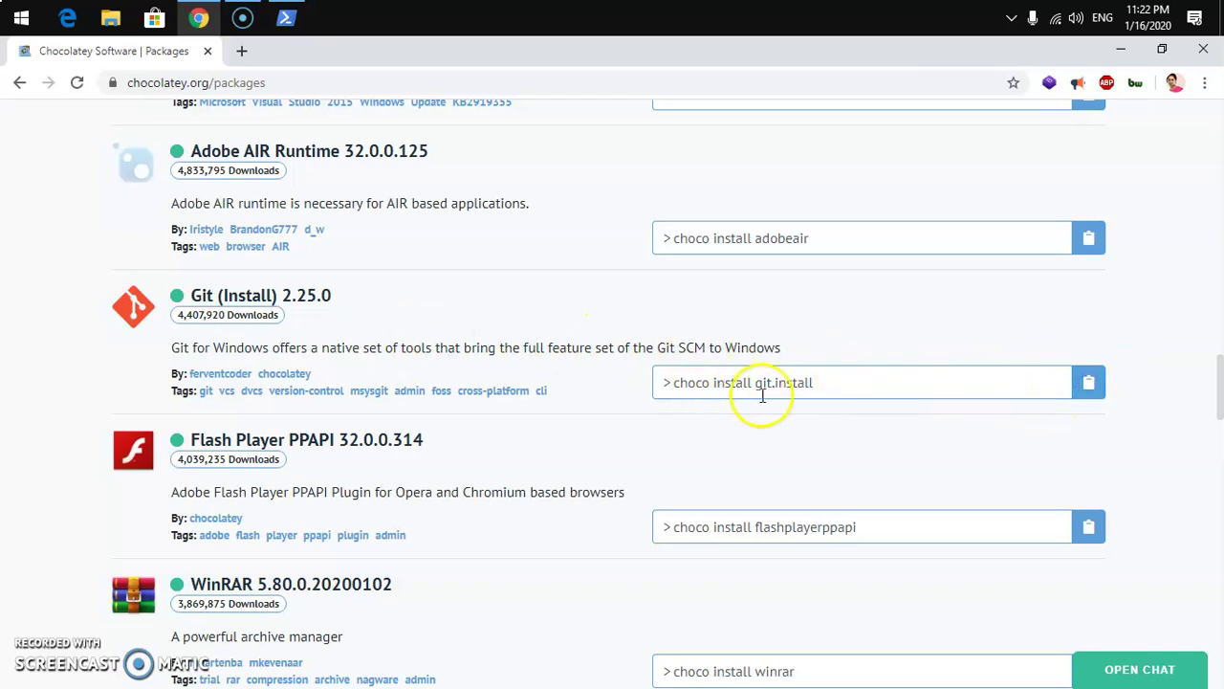
- Bring PowerShell forward and paste the choco install git.install command into the console
left_click(287, 17)
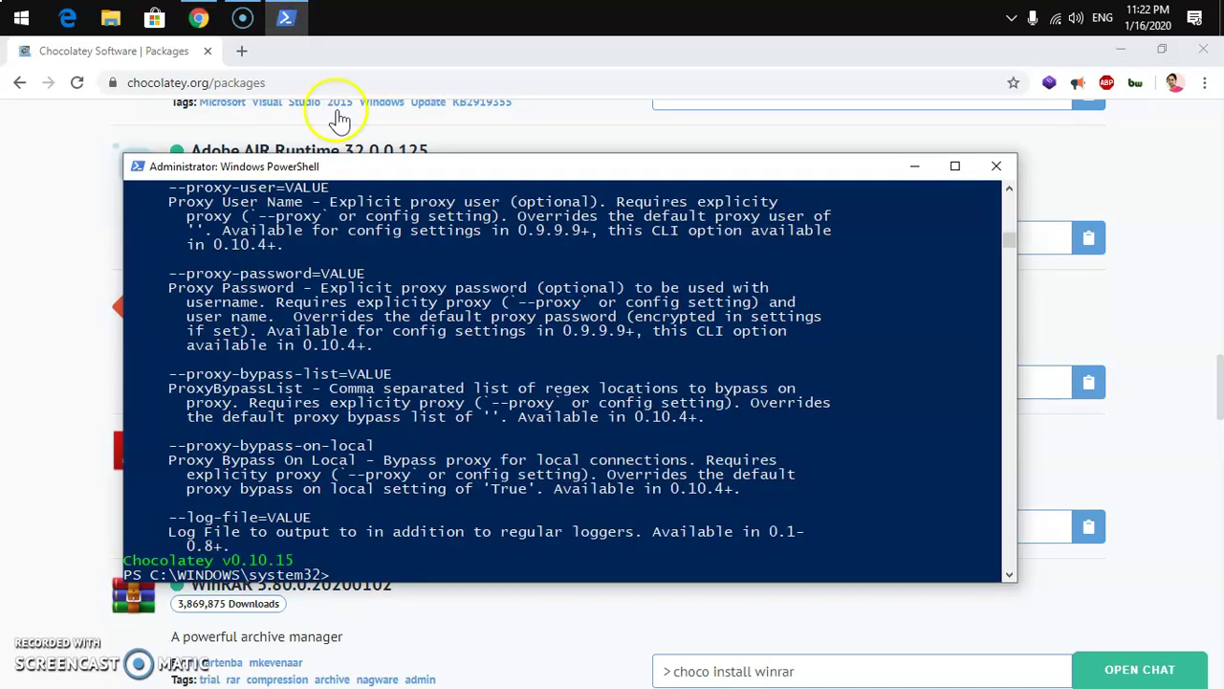
scroll(450, 483, "down", 2)
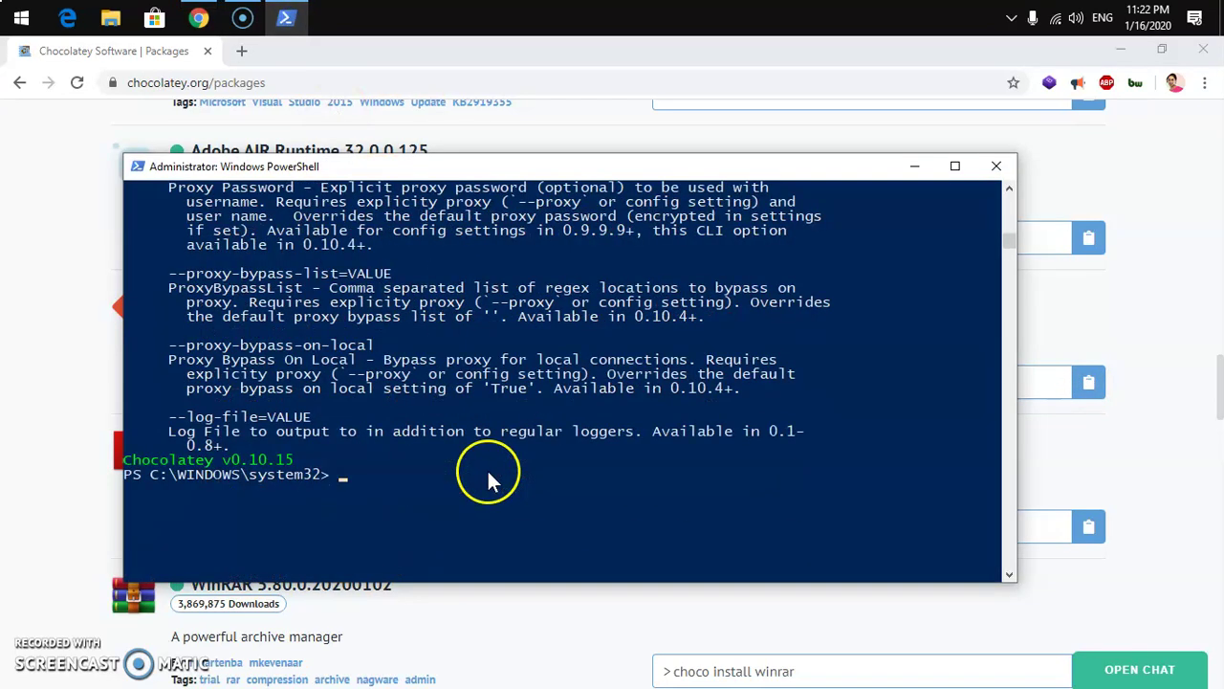
right_click(412, 480)
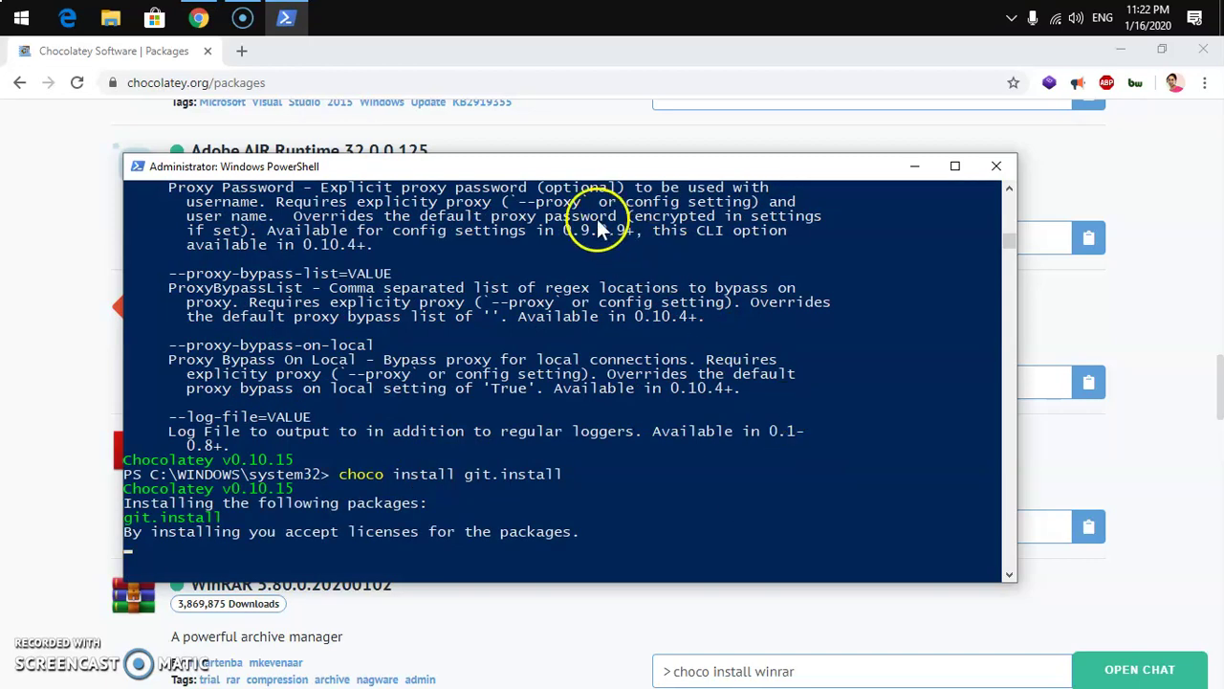
- Move the window and follow the git.install 2.25.0 download, clearing the marked text
left_click_drag(541, 169, 609, 156)
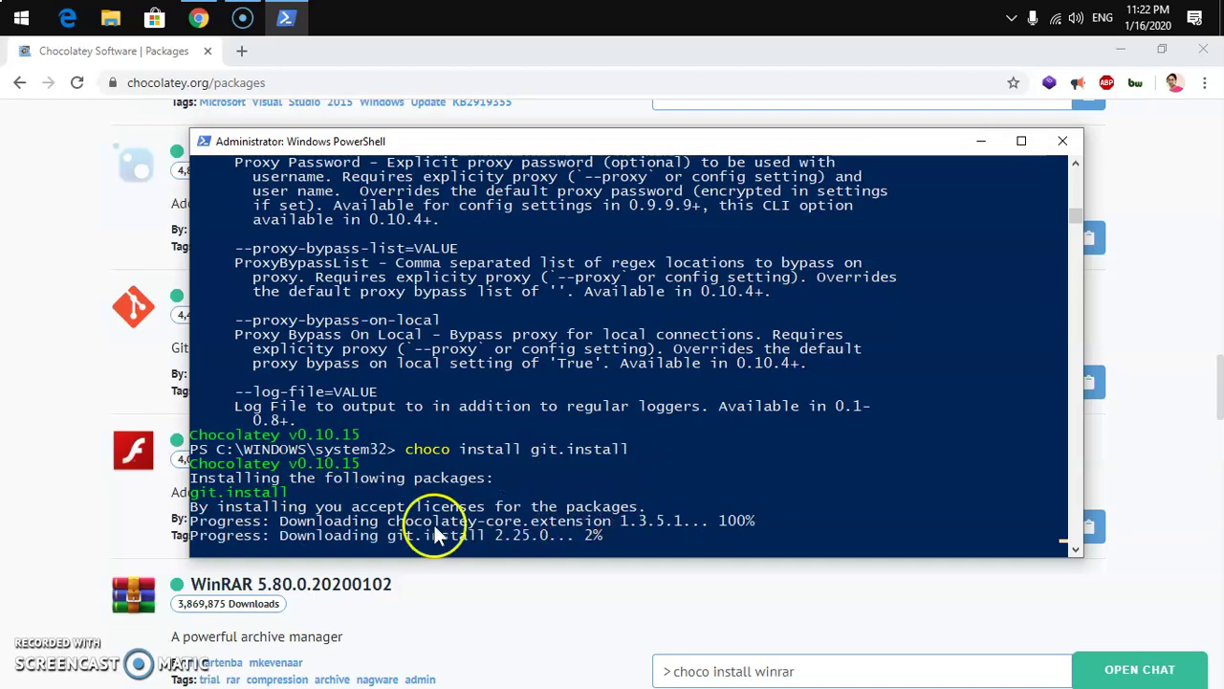
left_click_drag(325, 535, 486, 545)
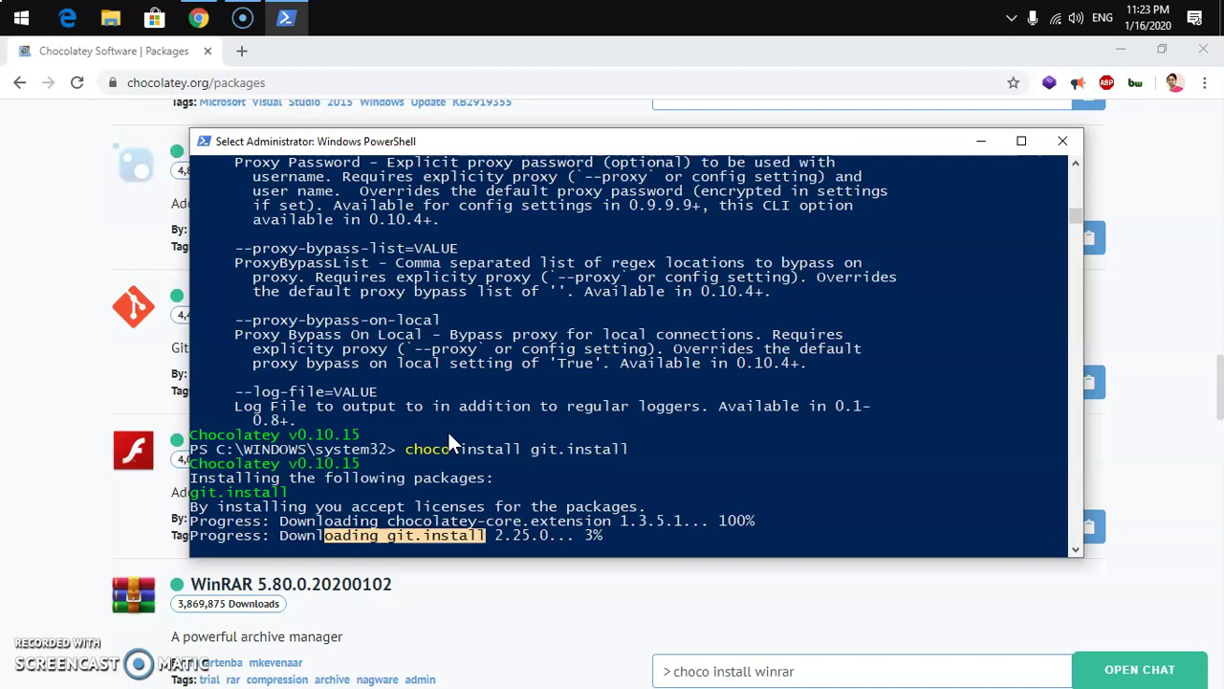
scroll(570, 349, "down", 5)
left_click(570, 339)
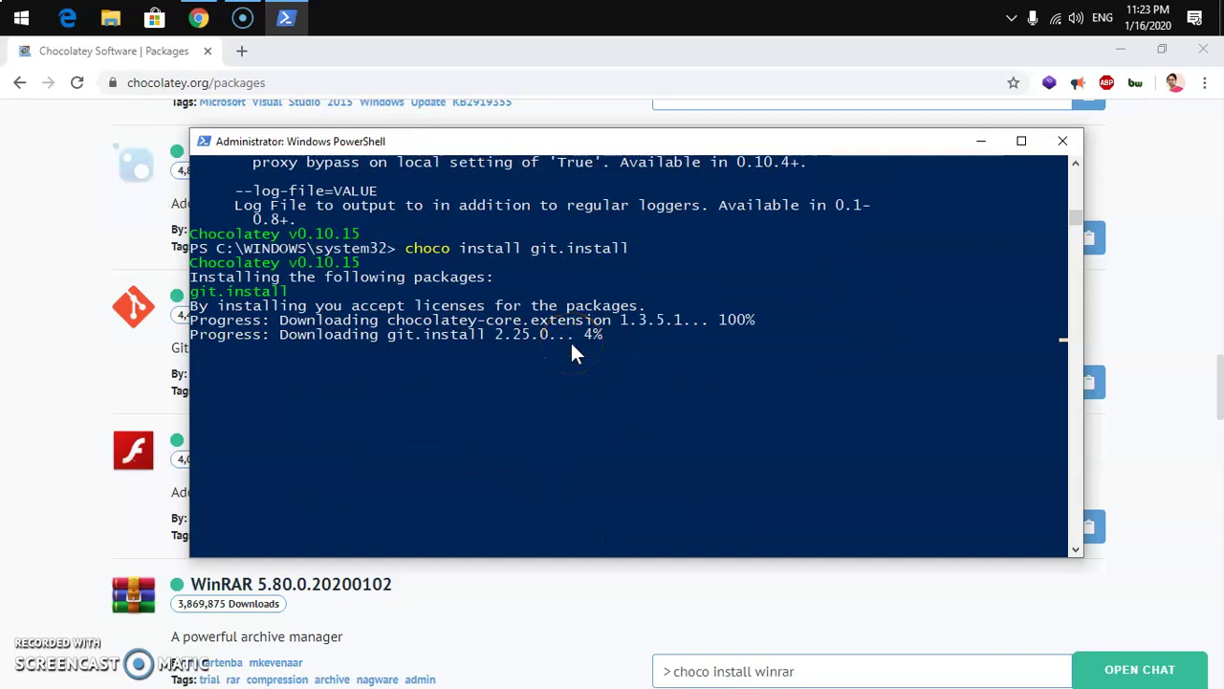